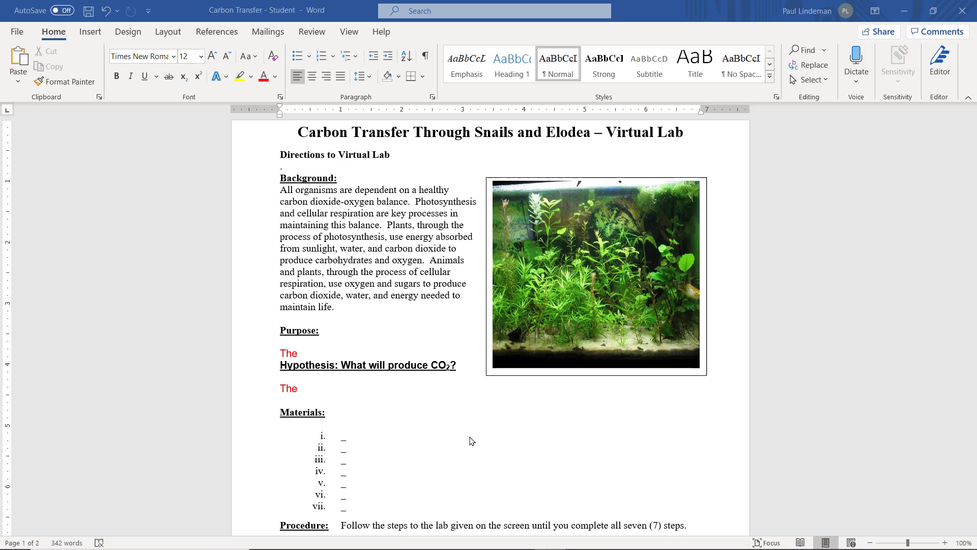
- Open the Carbon Transfer - Student worksheet from the OneDrive Wk 7 folder in Word for the web
mouse_move(507, 548)
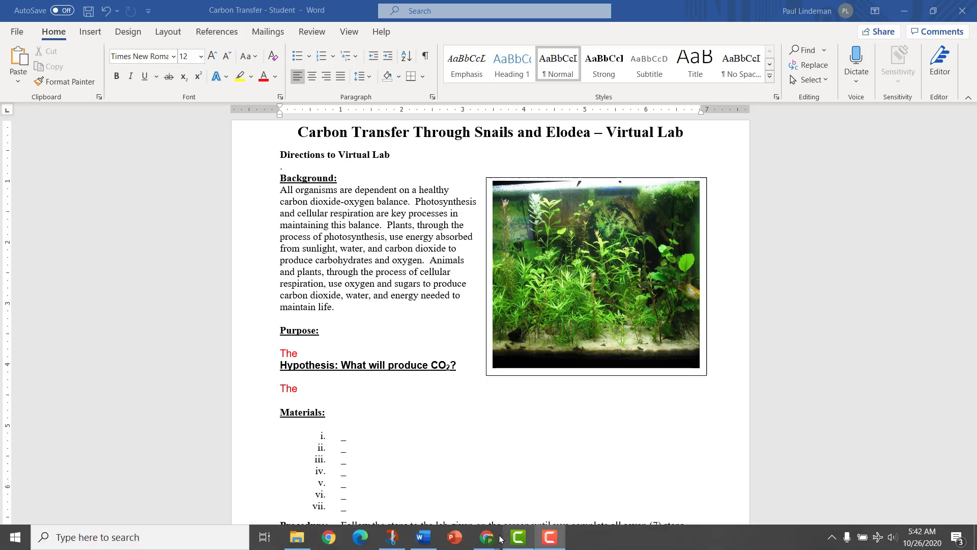
click(454, 510)
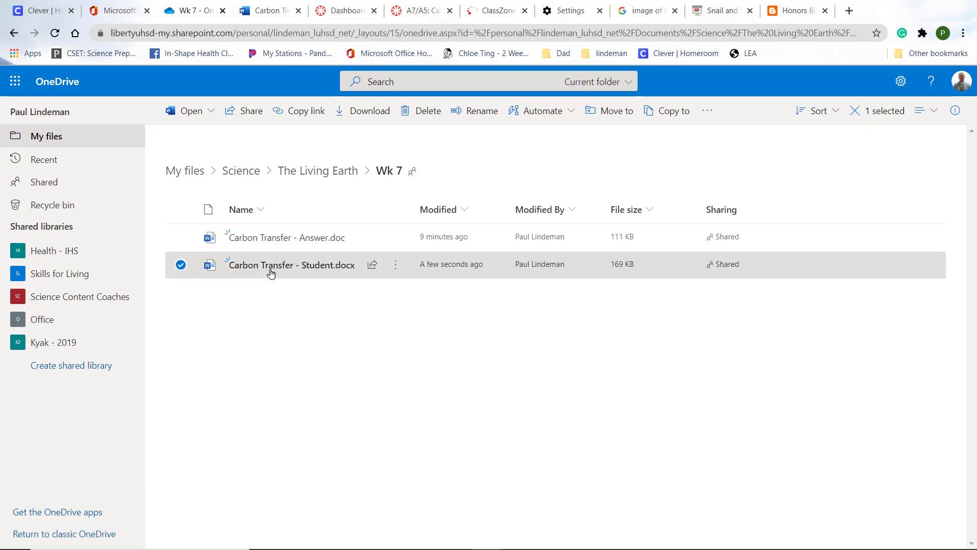
click(277, 12)
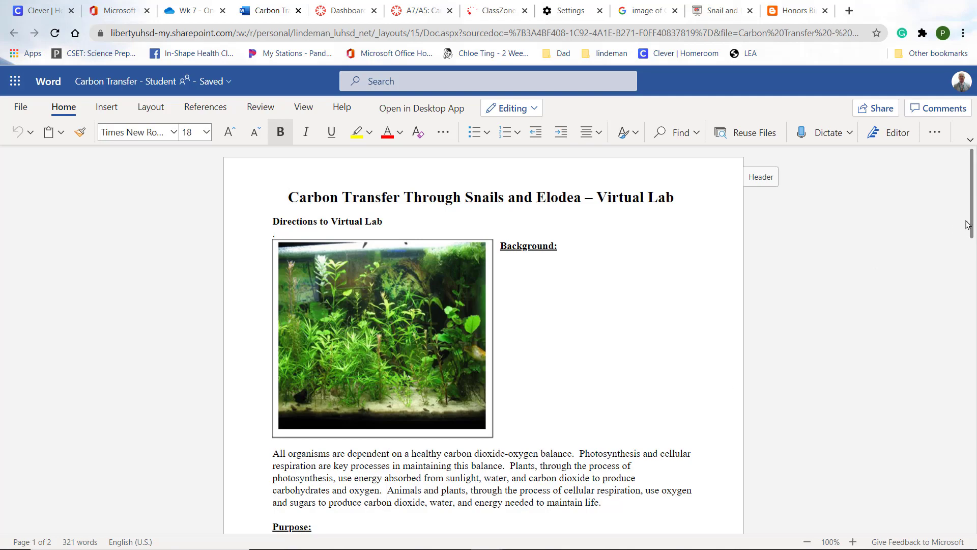
- Scroll through the worksheet's Purpose to Procedure sections before turning to the virtual lab
mouse_move(970, 224)
mouse_down()
mouse_move(973, 473)
mouse_move(972, 223)
mouse_up()
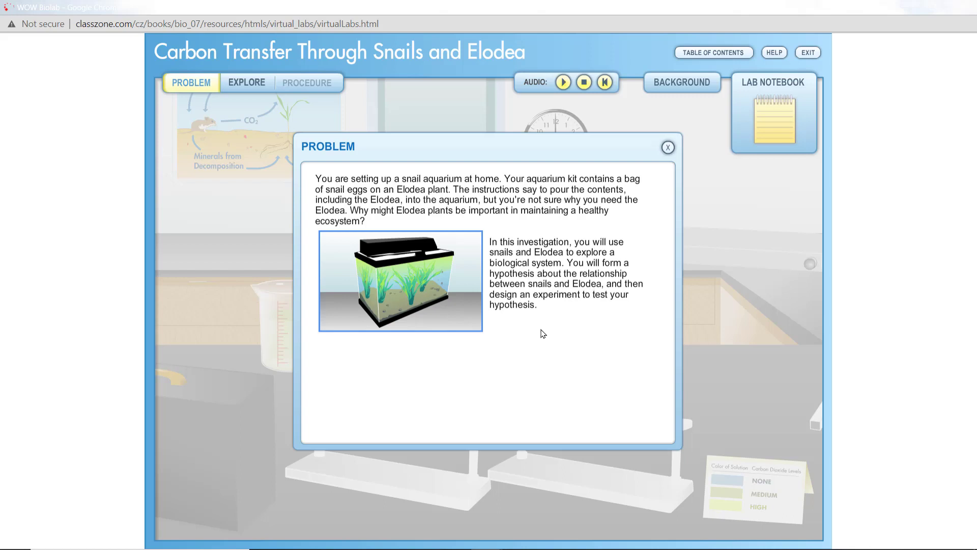
- Review the lab's Problem and the snail-Elodea Set up slide, then return to the Word worksheet
key(alt+Tab)
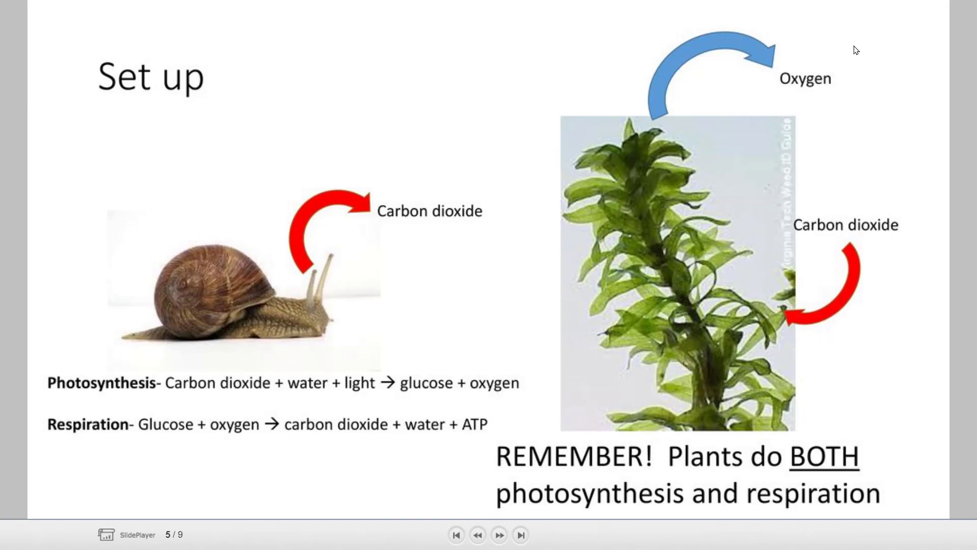
key(alt+Tab)
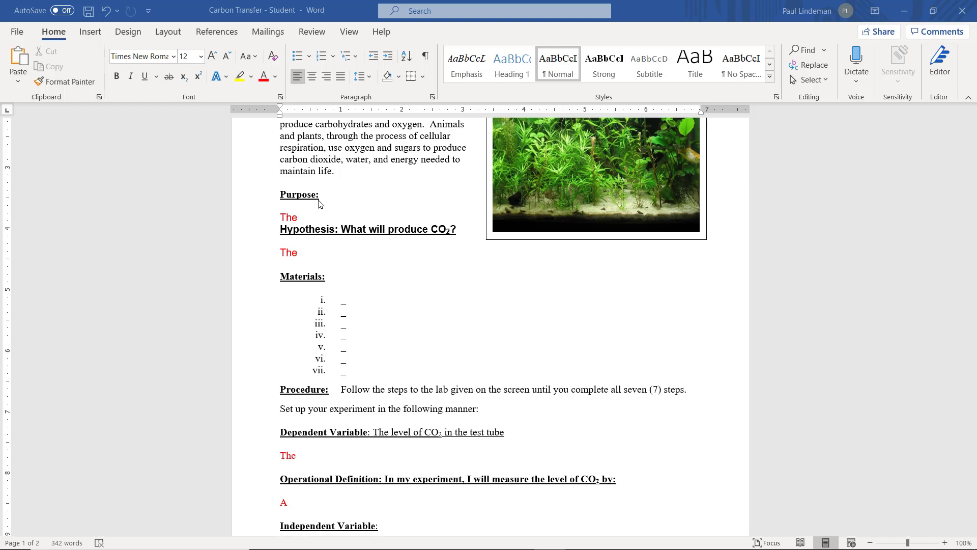
- Replace the Purpose placeholder with 'To determine how carbon dioxide cycles through a biological system', fixing 'carbond'
click(295, 217)
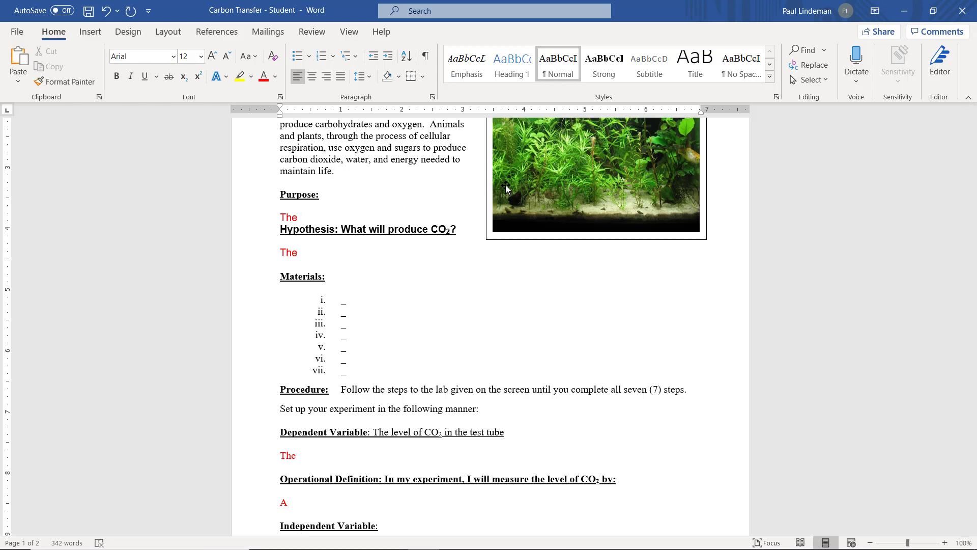
key(BackSpace)
key(BackSpace)
text(o determine how carb)
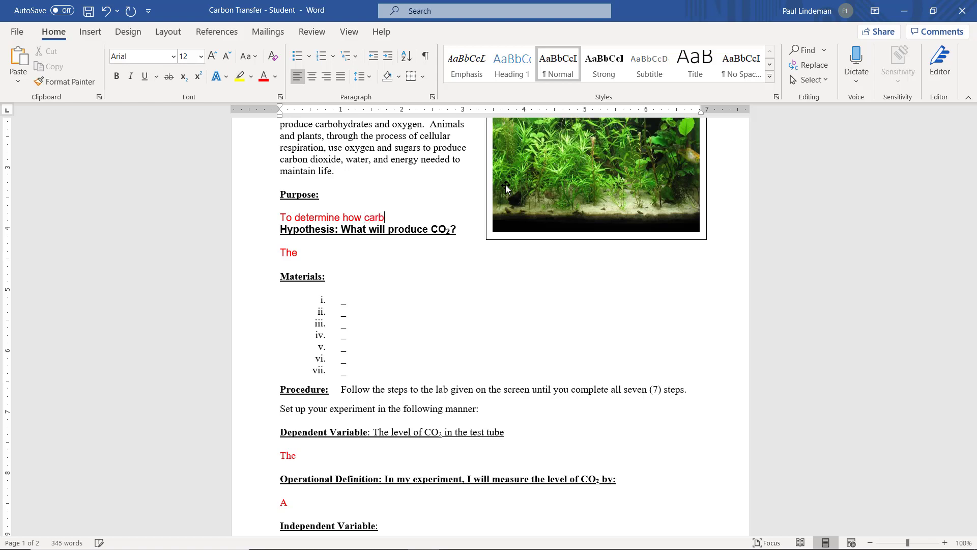
text(ond dioxidd)
key(BackSpace)
text(e cycles)
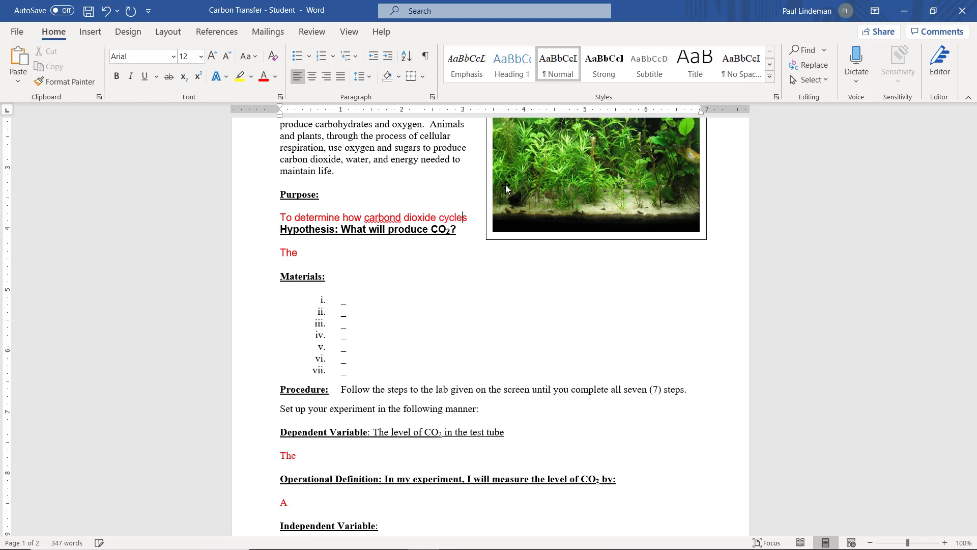
text( through)
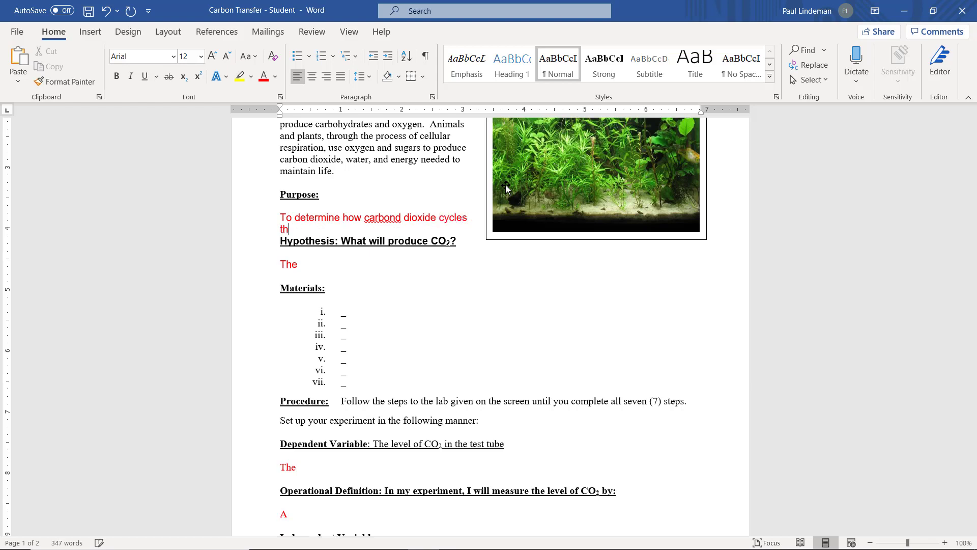
text( a biological system)
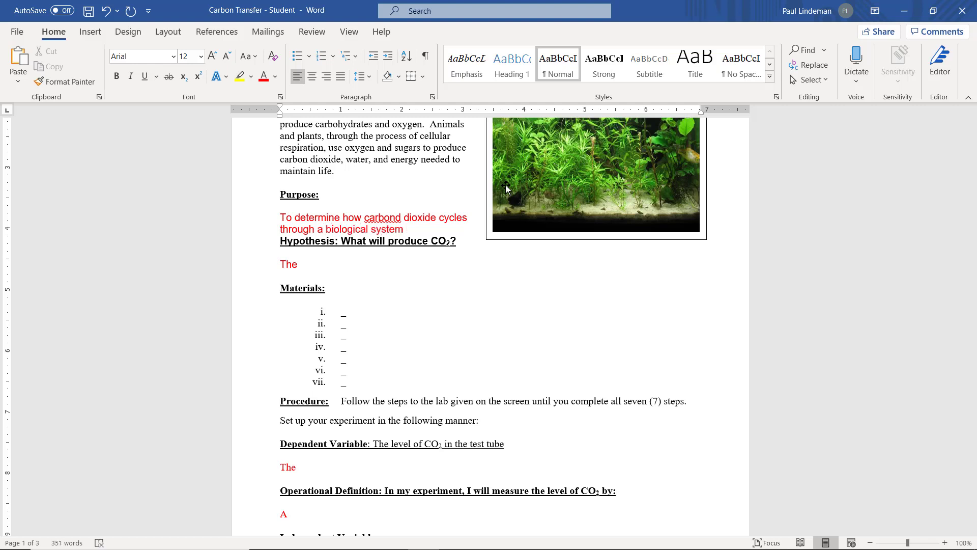
key(Up)
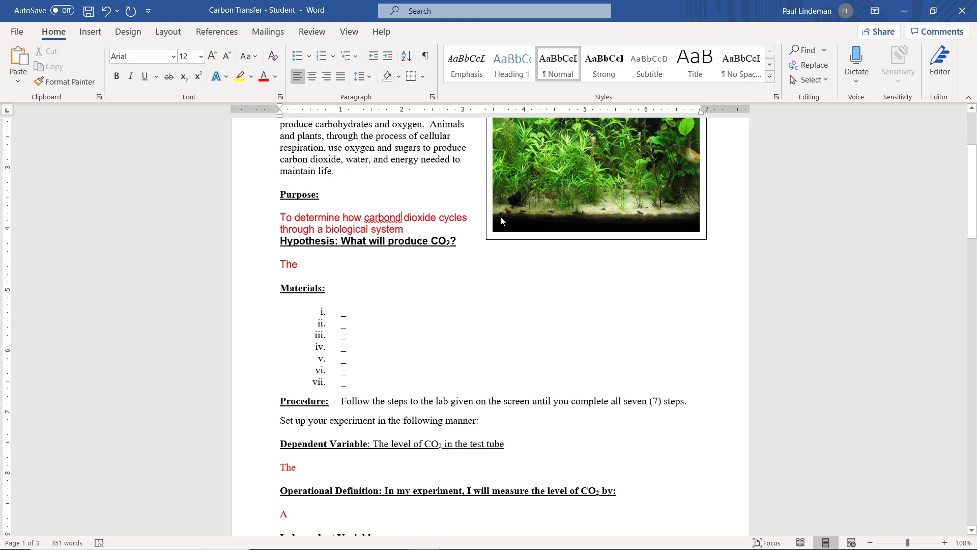
key(BackSpace)
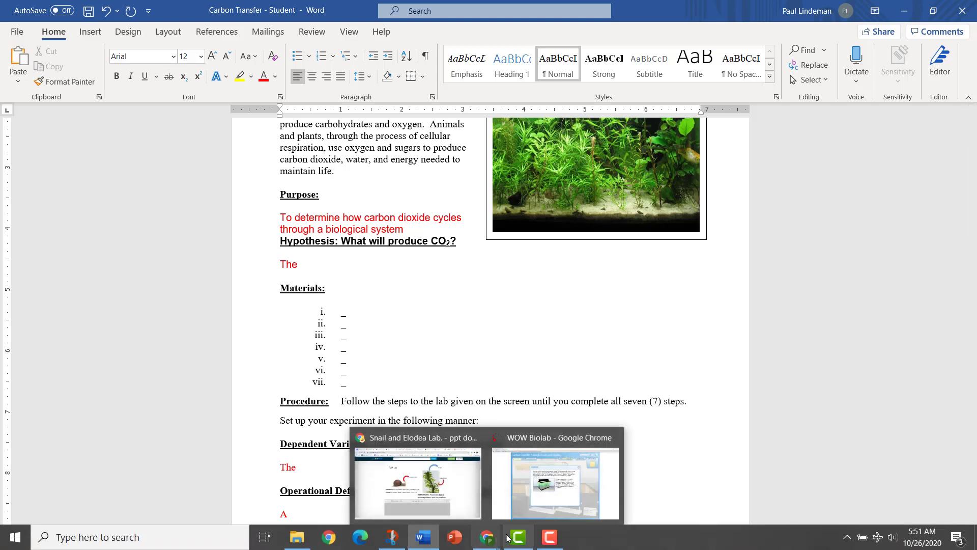
- Close the WOW Biolab Problem introduction to reveal the lab bench, then return to Word
click(555, 481)
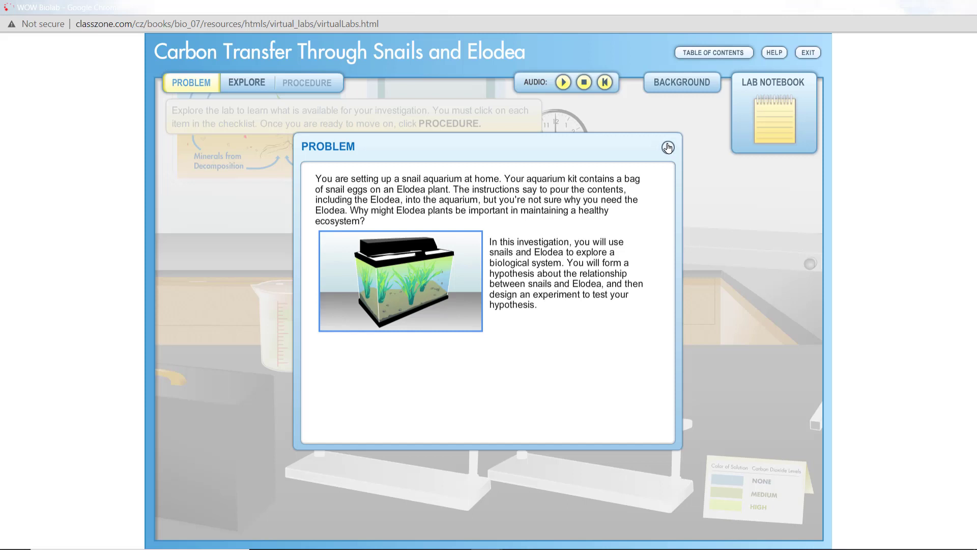
click(668, 148)
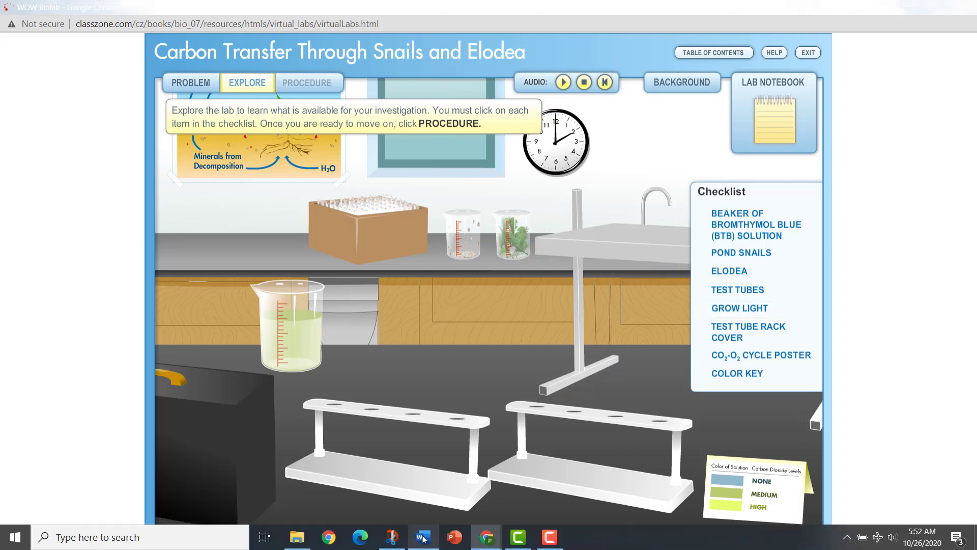
click(421, 537)
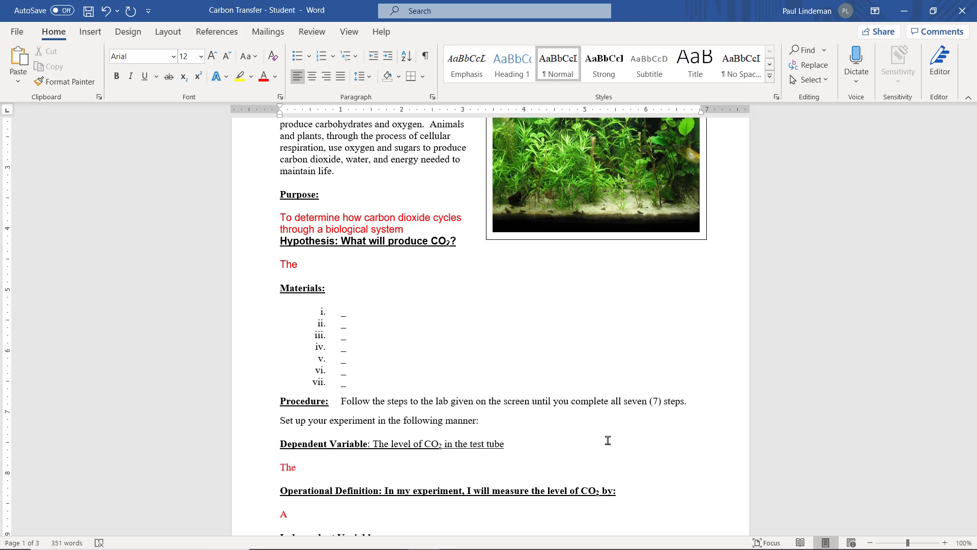
- Tick the BTB beaker in the lab and enter 'Beaker of BTB' as Materials item i
click(943, 9)
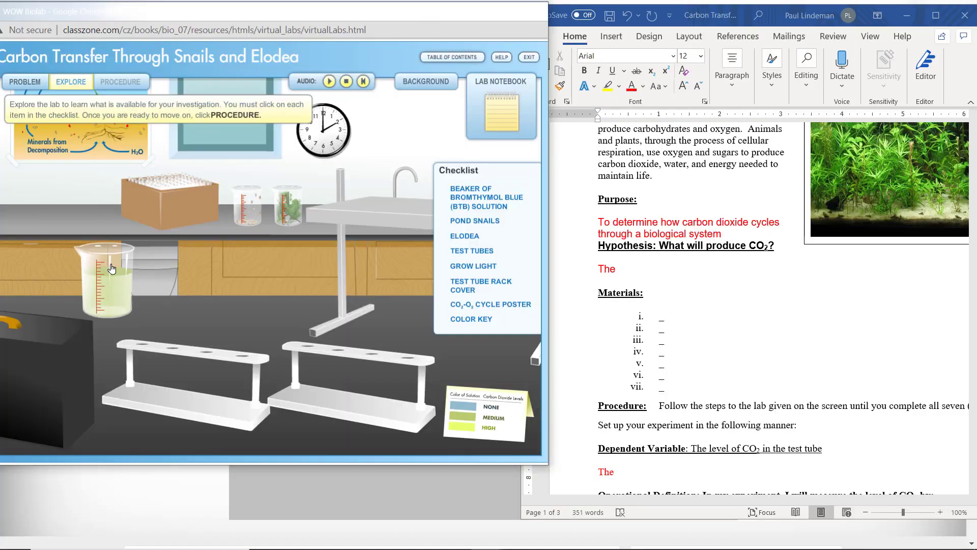
click(119, 267)
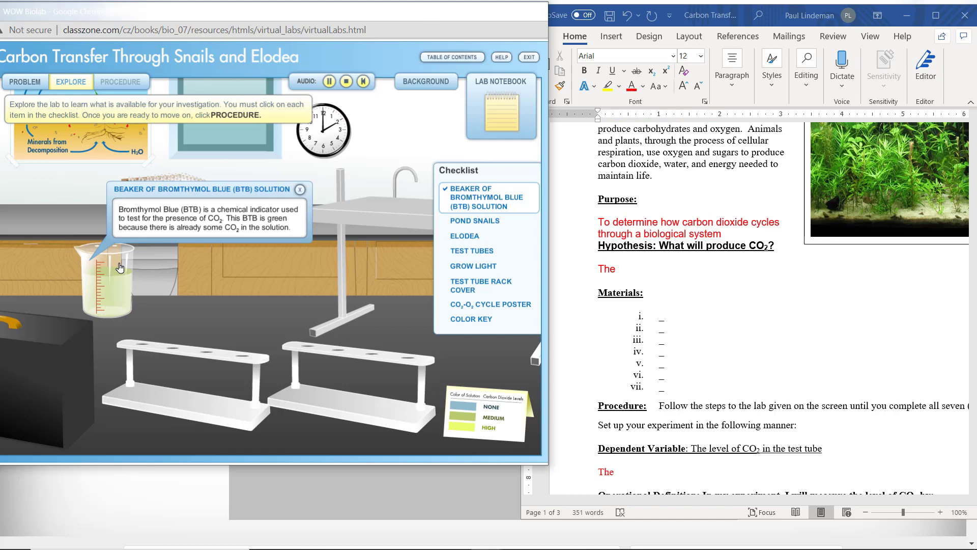
click(684, 325)
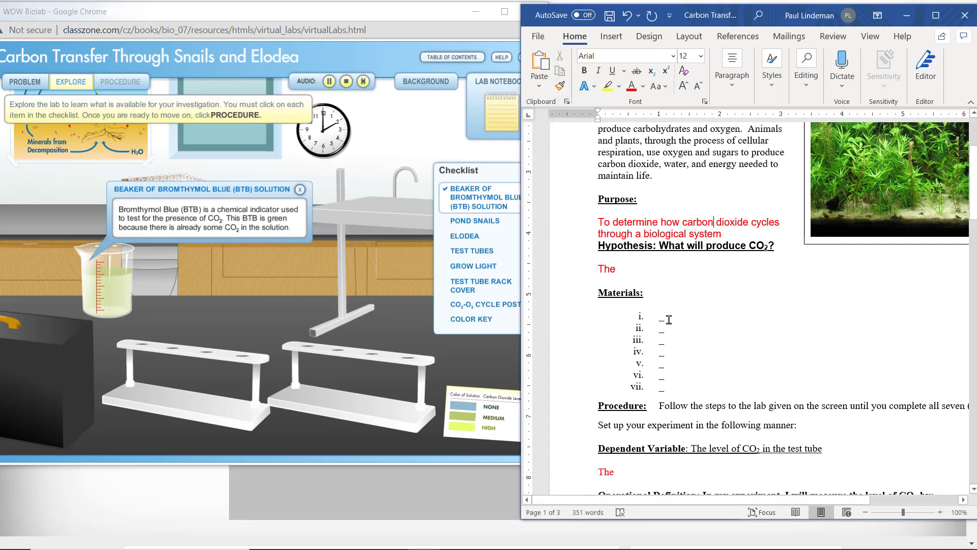
click(668, 319)
key(BackSpace)
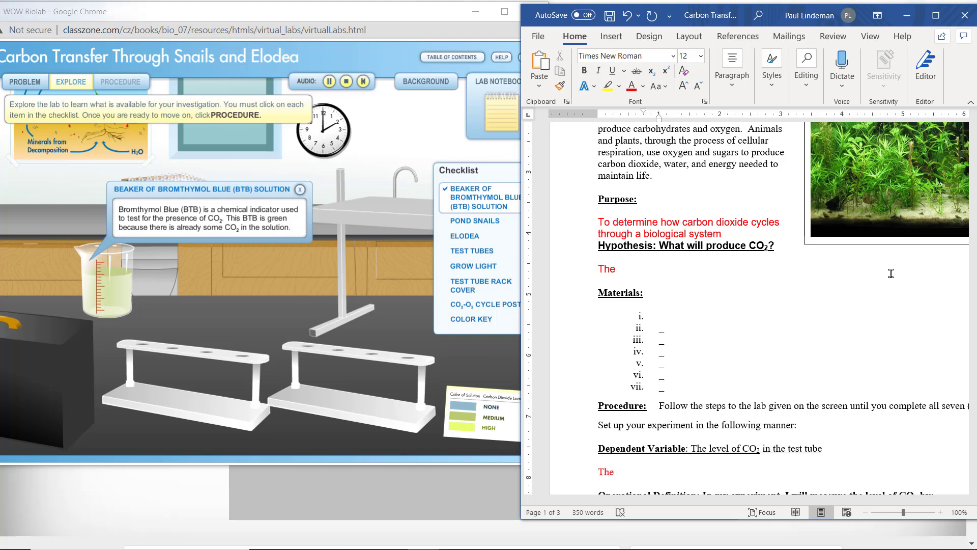
text(Beaker of BTB)
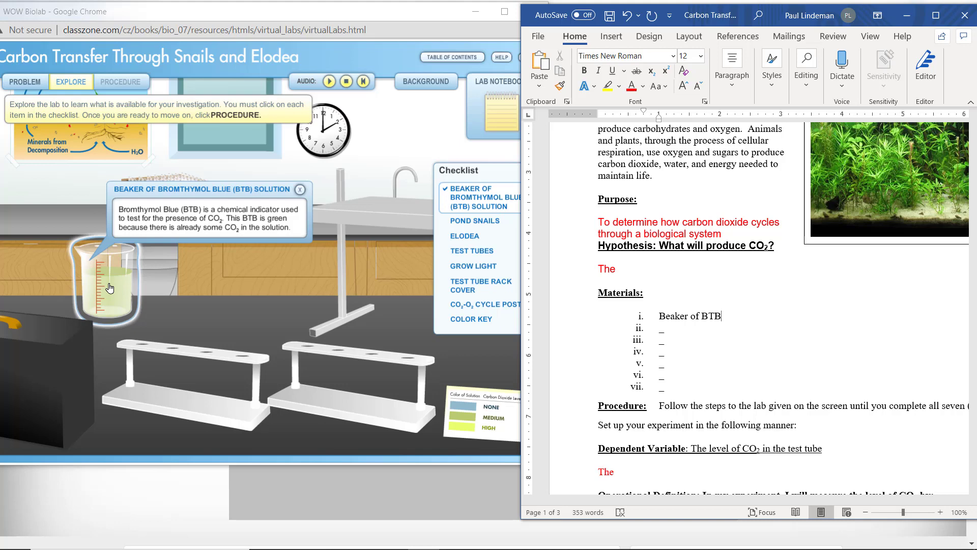
- Explore the grow light, pond snails, Elodea, color key, test tubes, rack cover and CO2-O2 cycle poster
click(401, 213)
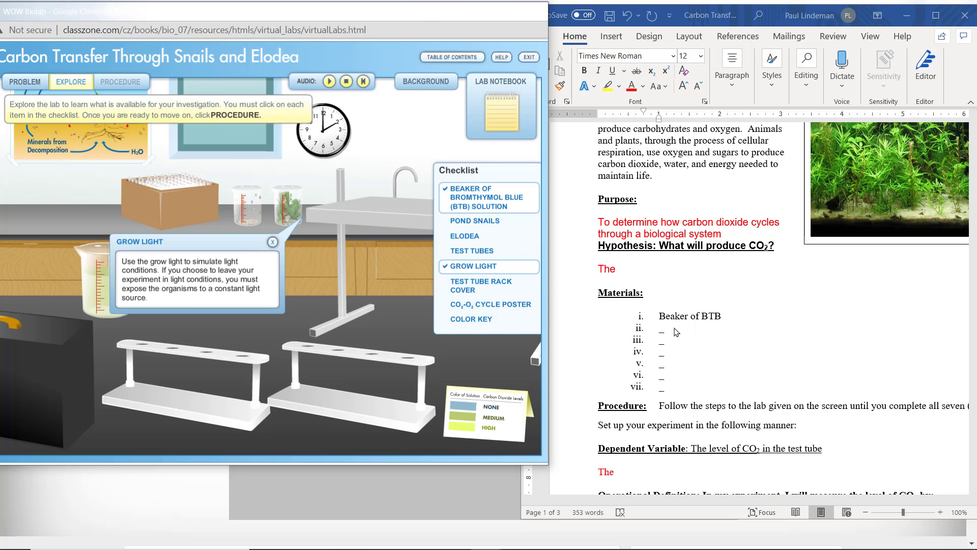
click(248, 203)
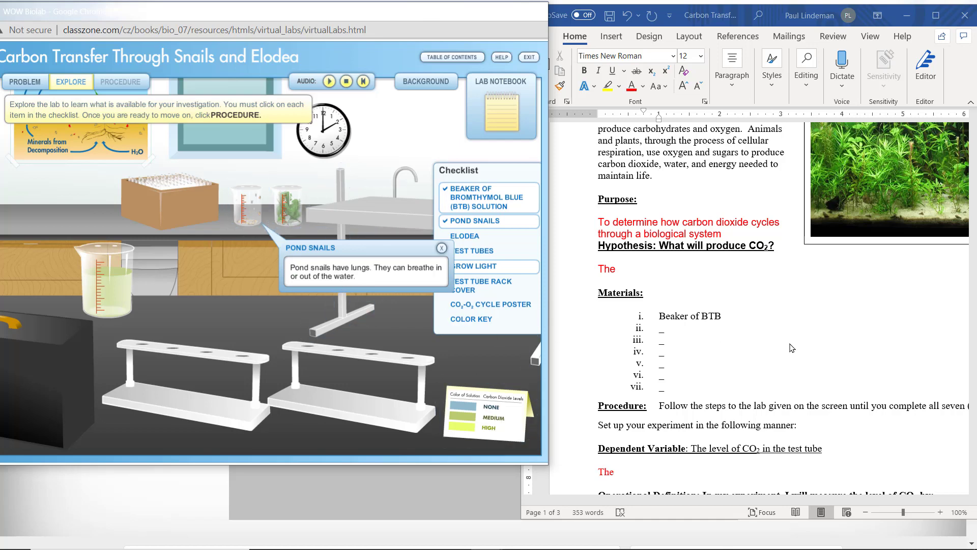
click(286, 212)
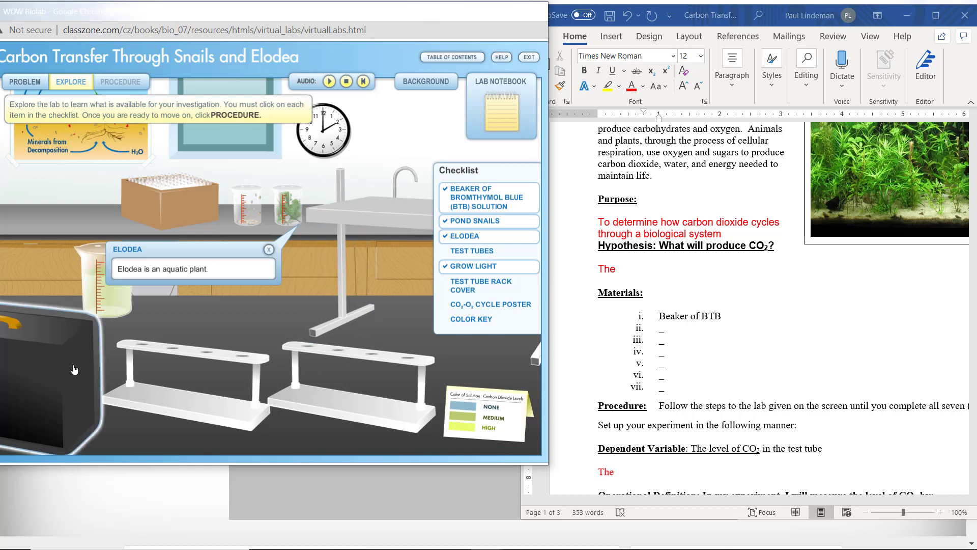
click(476, 422)
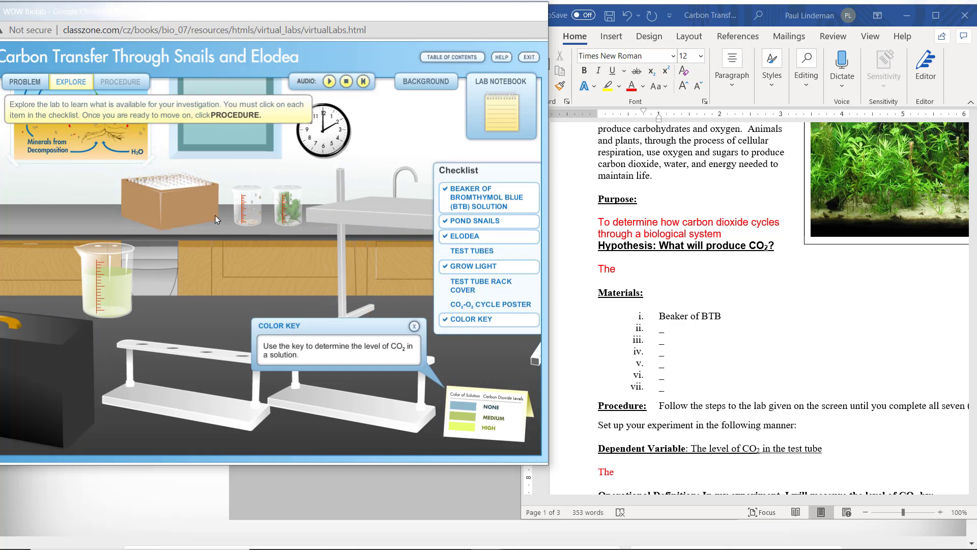
click(191, 199)
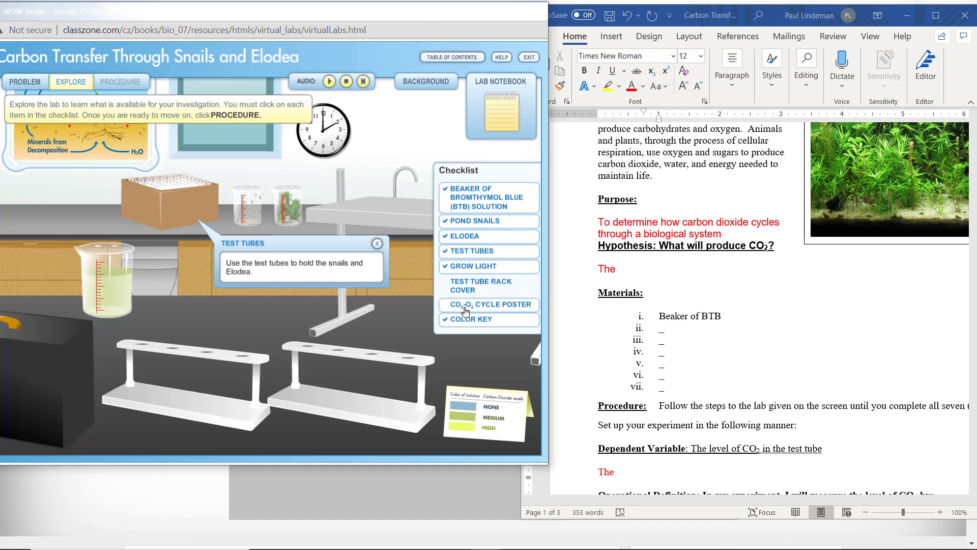
click(37, 373)
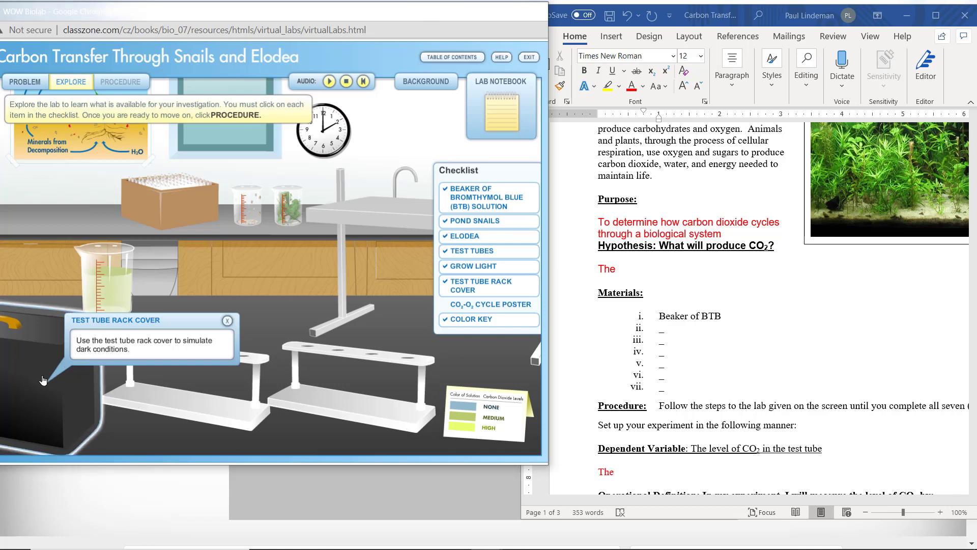
click(72, 139)
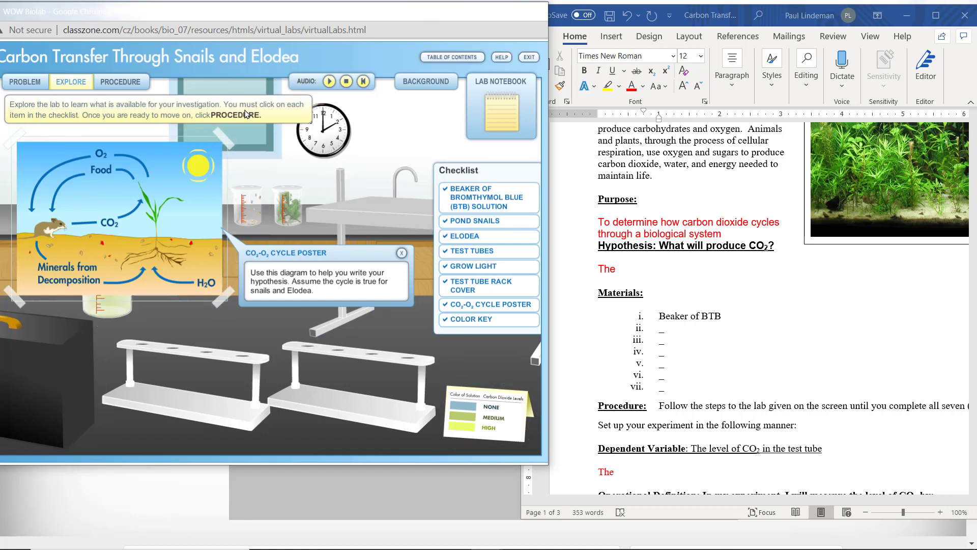
- Start Procedure step 1 of 7 and open the Lab Notebook's blank Hypothesis page
click(134, 86)
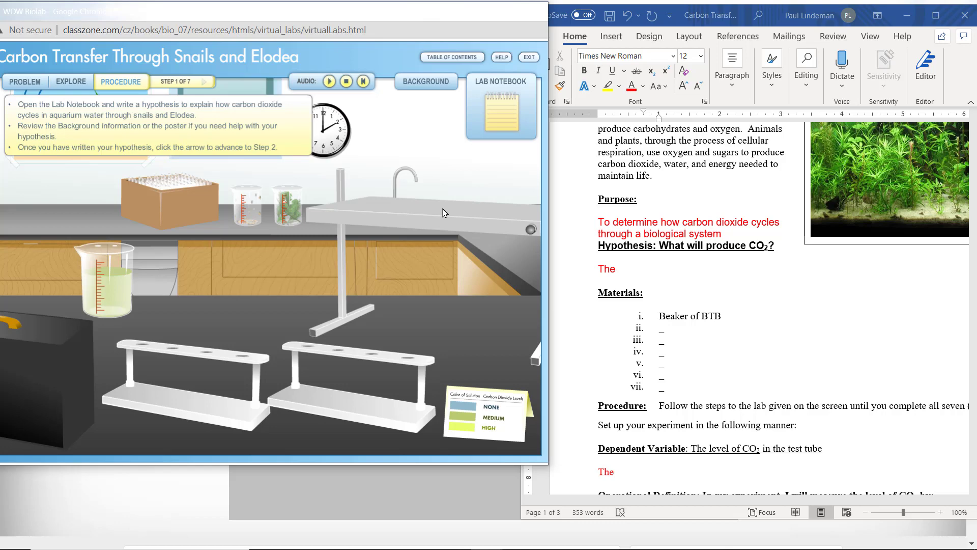
click(493, 103)
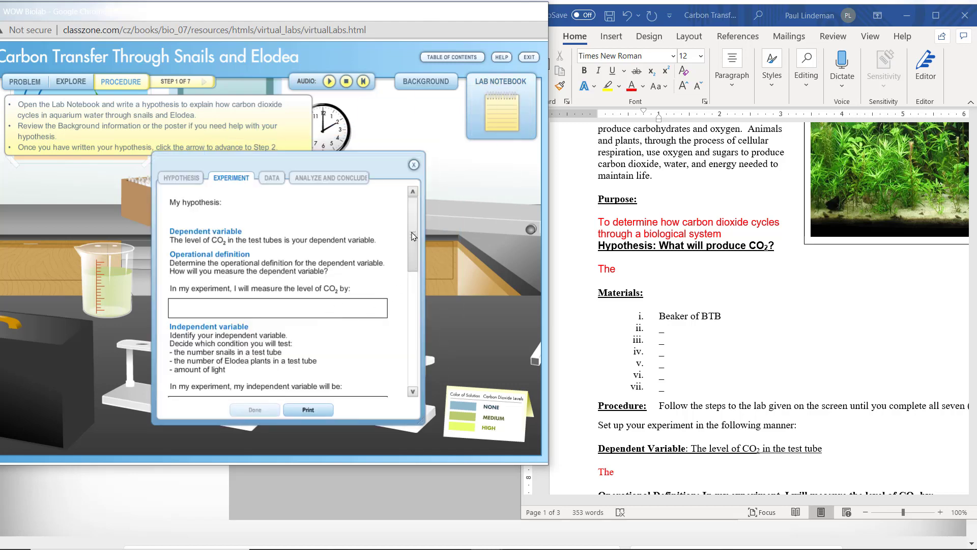
click(182, 180)
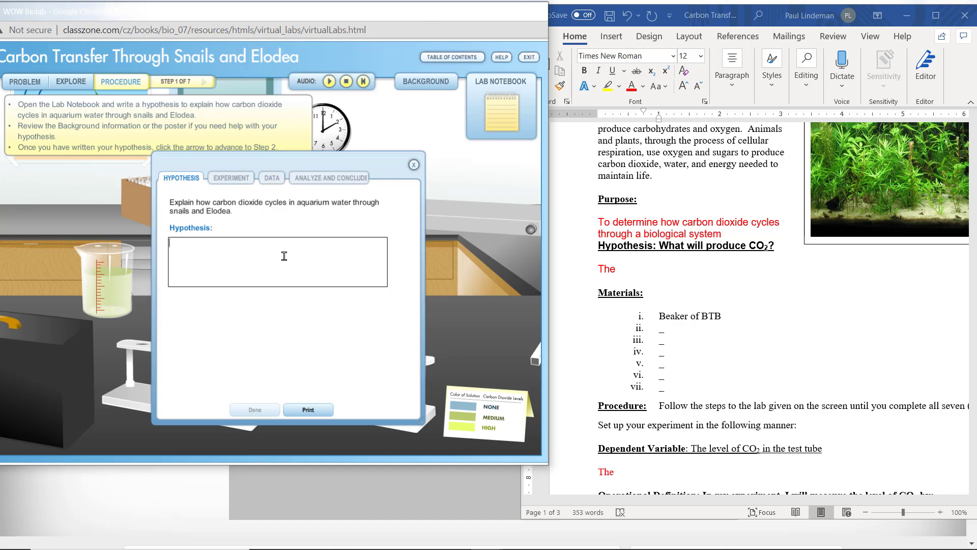
- Enter the notebook hypothesis 'The plant is making Carbon dioxide and the snail is taking the carbon dioxide in.' and show the Experiment page
text(The pla)
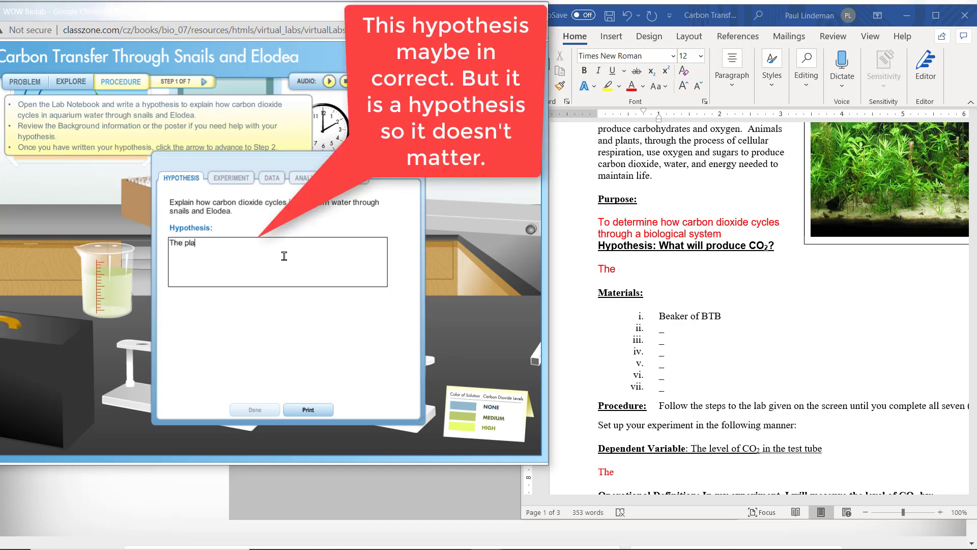
text(nt is making Carbon dioxide and )
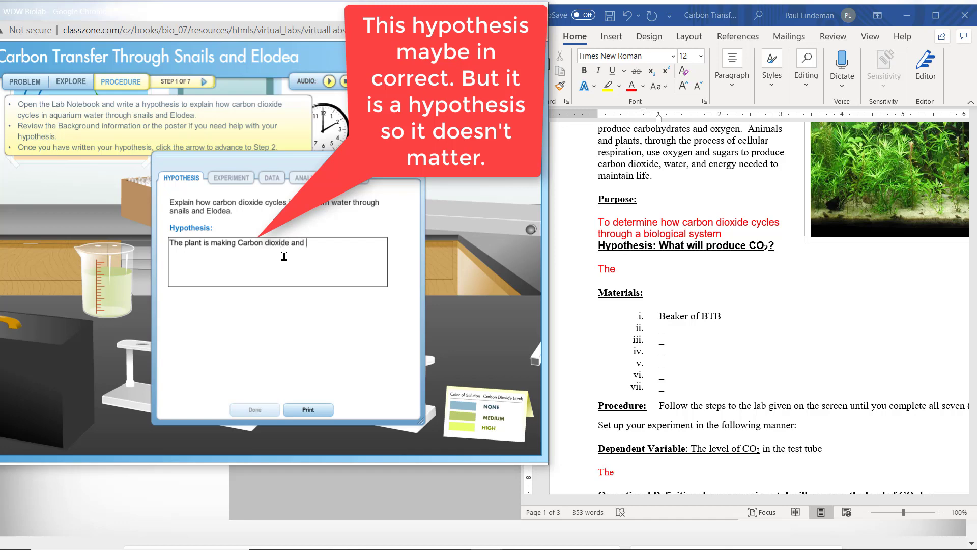
text(the snail is)
text( taking the)
text( carbon )
text(dio)
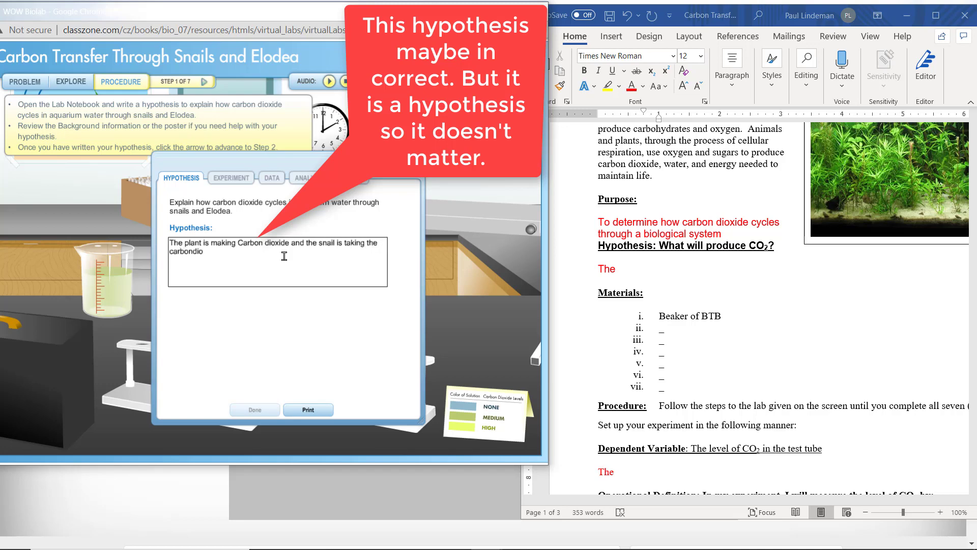
key(BackSpace)
text(dioxide in.)
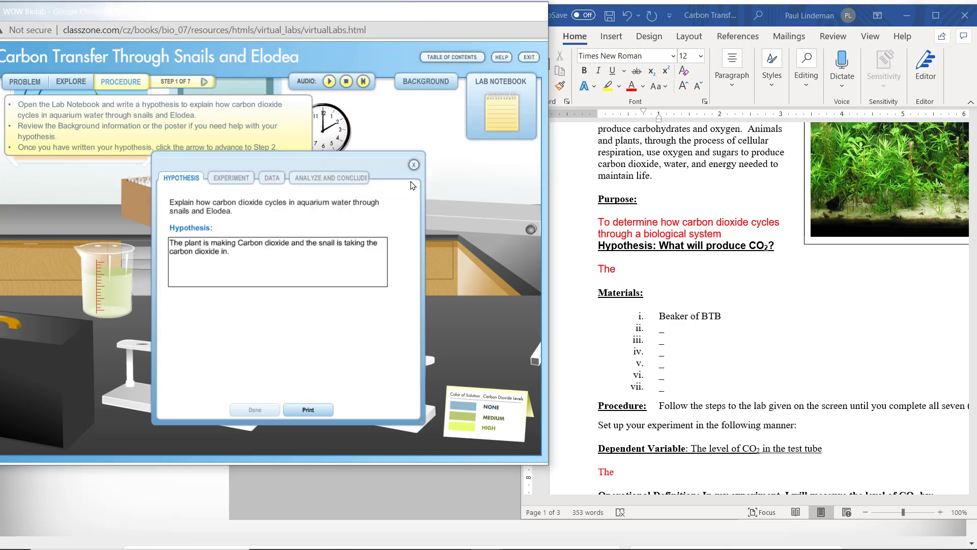
click(230, 179)
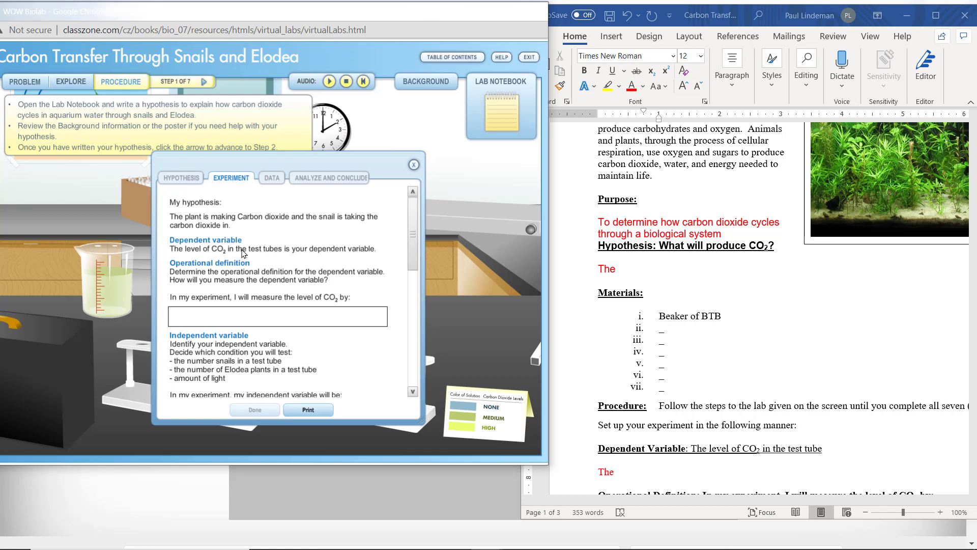
- In Word, continue the Hypothesis after 'The': 'Plant is making Carbon dioxide and the Snail is taking the Carbon Dioxide in.'
mouse_move(509, 547)
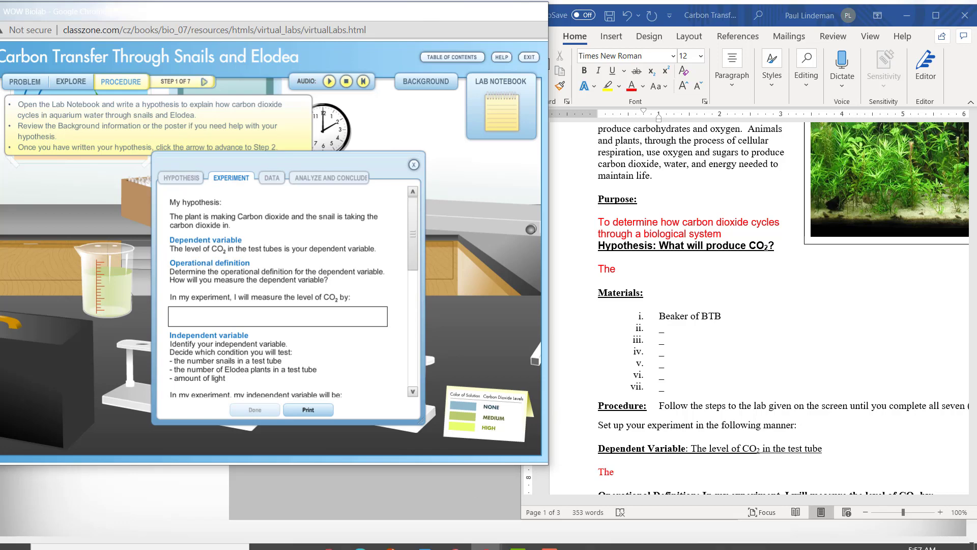
click(421, 538)
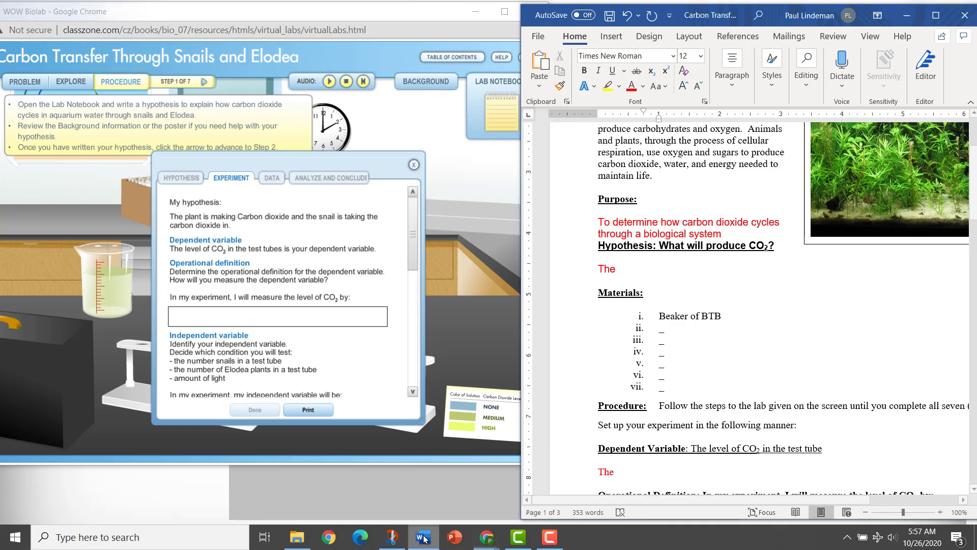
scroll(751, 305, down, 5)
scroll(751, 305, up, 4)
scroll(623, 285, up, 2)
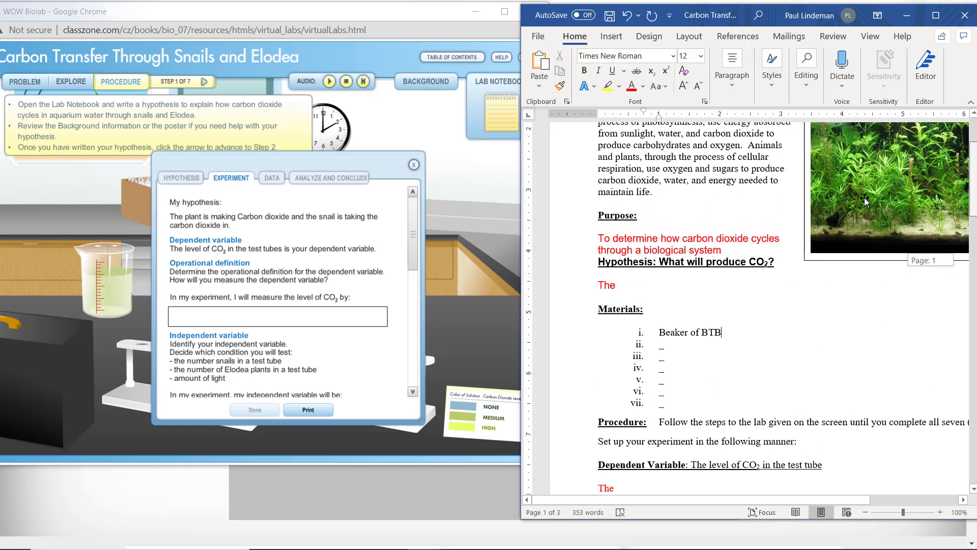
double_click(623, 285)
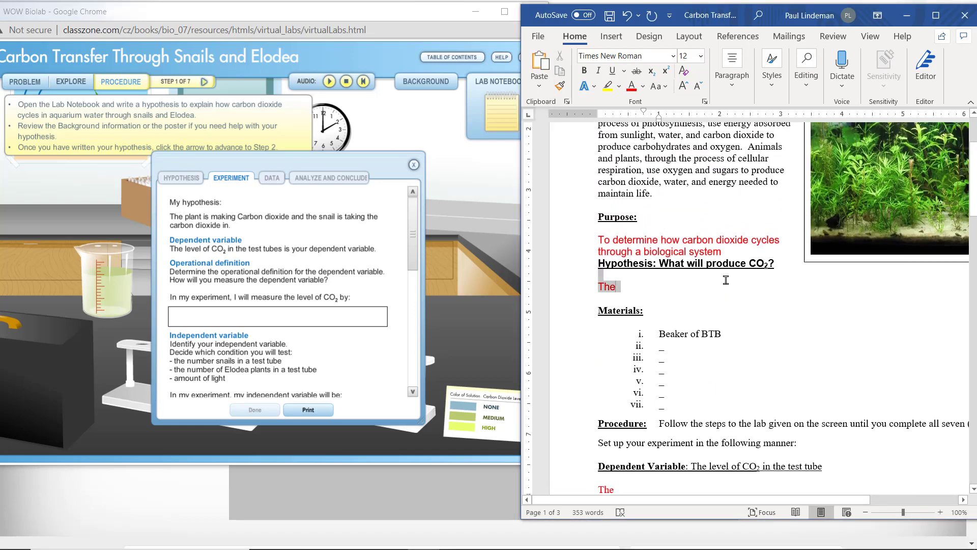
click(750, 282)
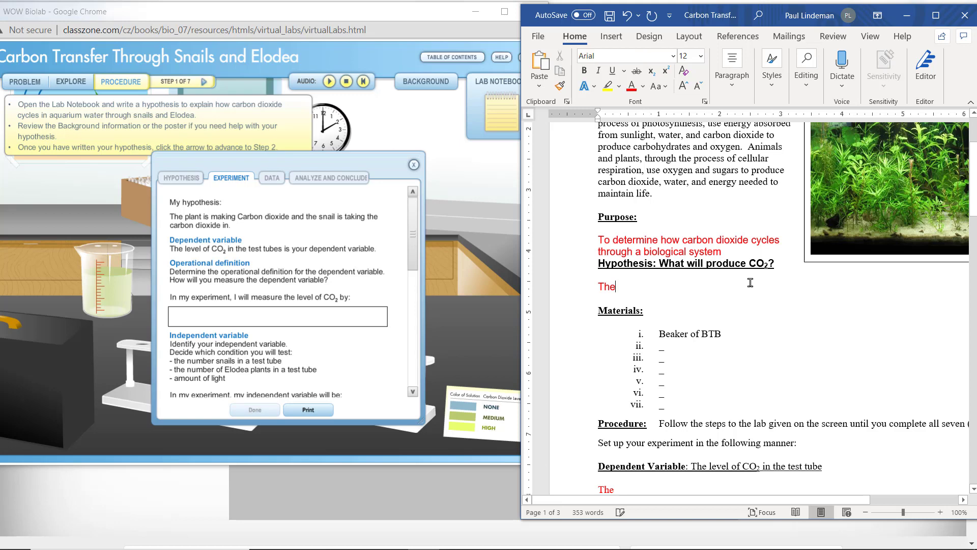
scroll(630, 201, down, 3)
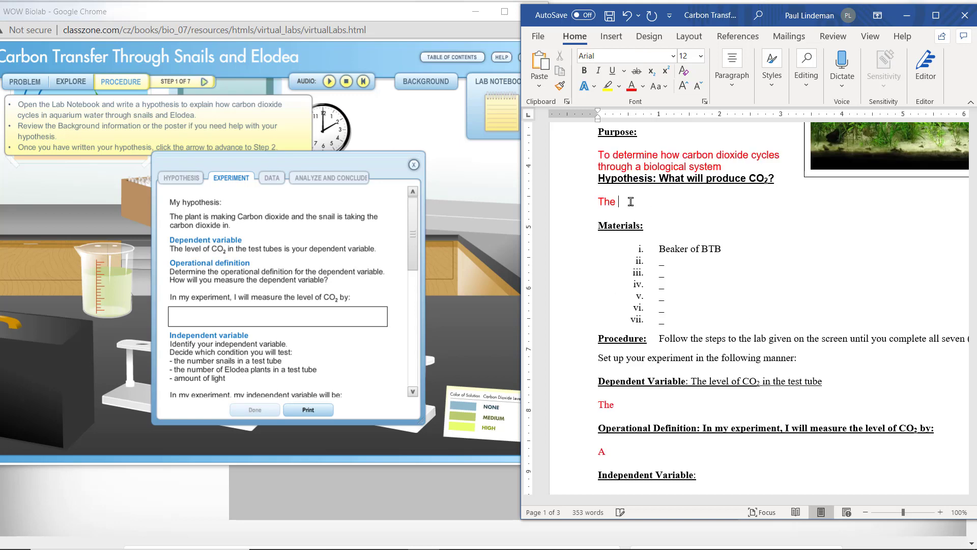
text(Plant is making Car)
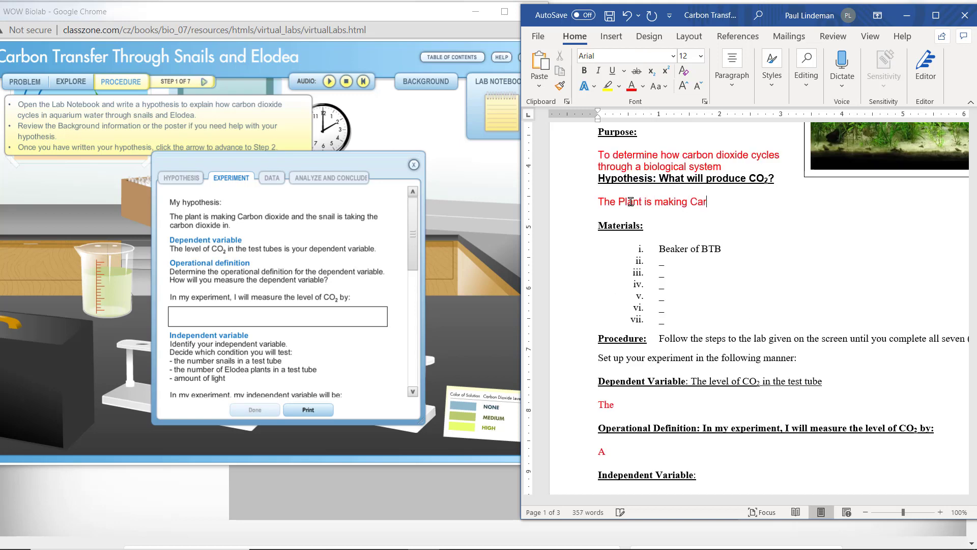
text(bon dioxide and the Snail is taking the Car)
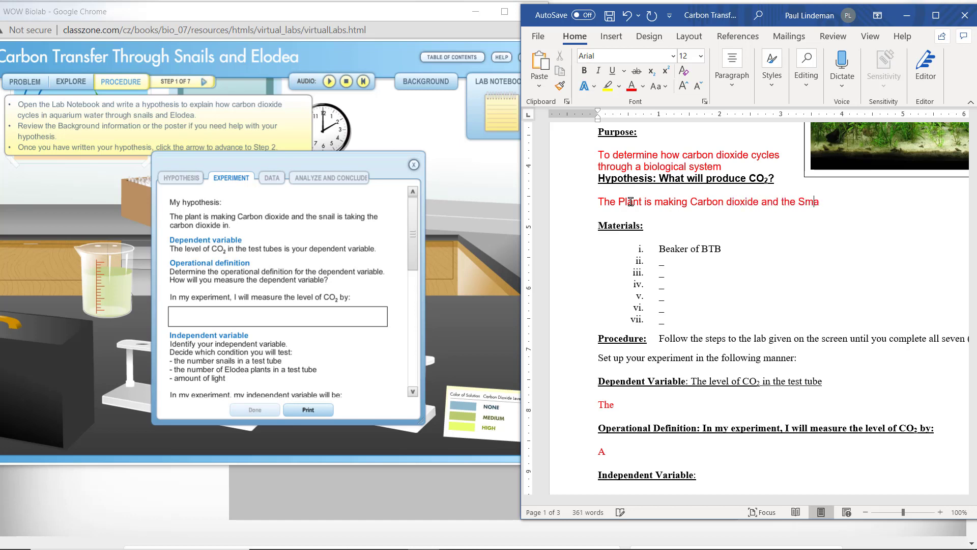
text(bon Dioxide in.)
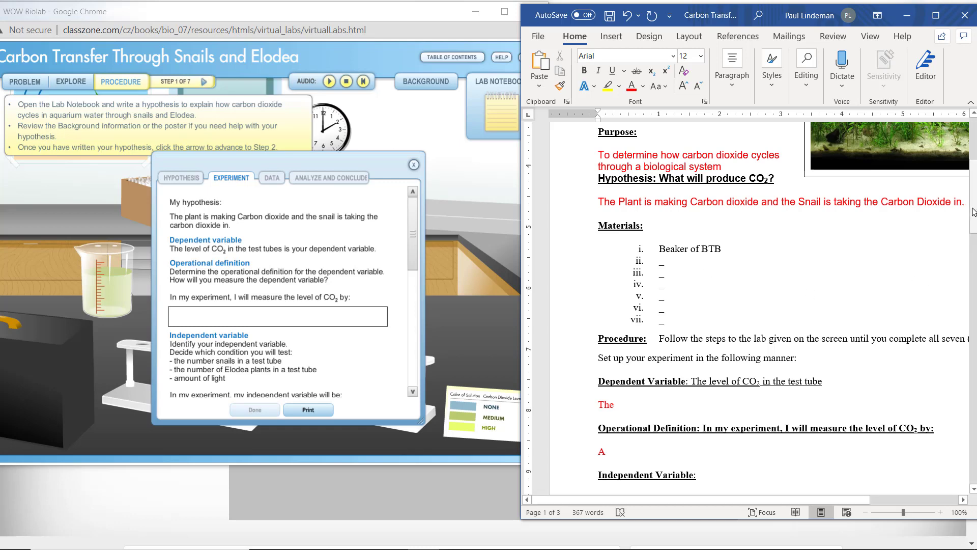
mouse_move(974, 211)
mouse_down()
mouse_move(975, 265)
mouse_move(975, 226)
mouse_up()
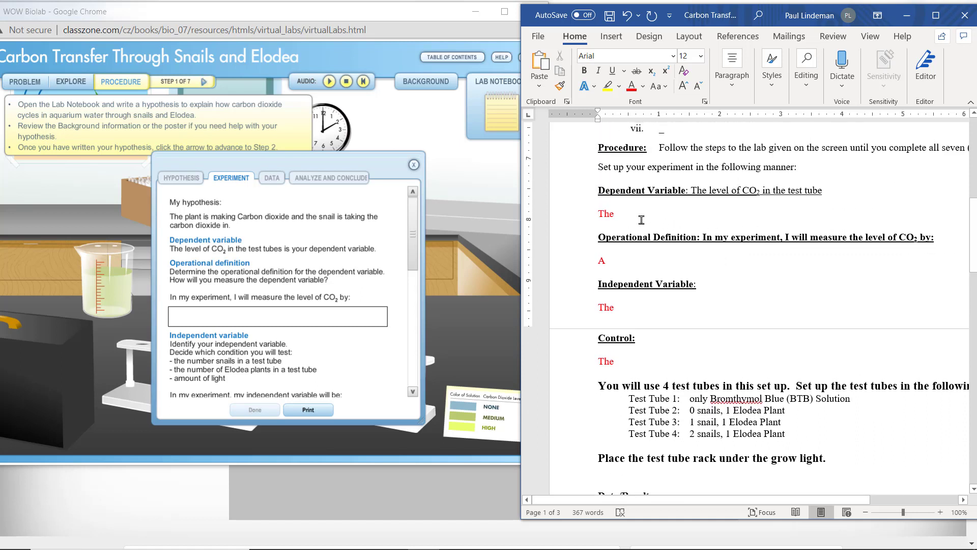
- After the red 'The' under Dependent Variable, type 'Level of Carbon dioxide in the test tubes' and fix the typos
click(627, 214)
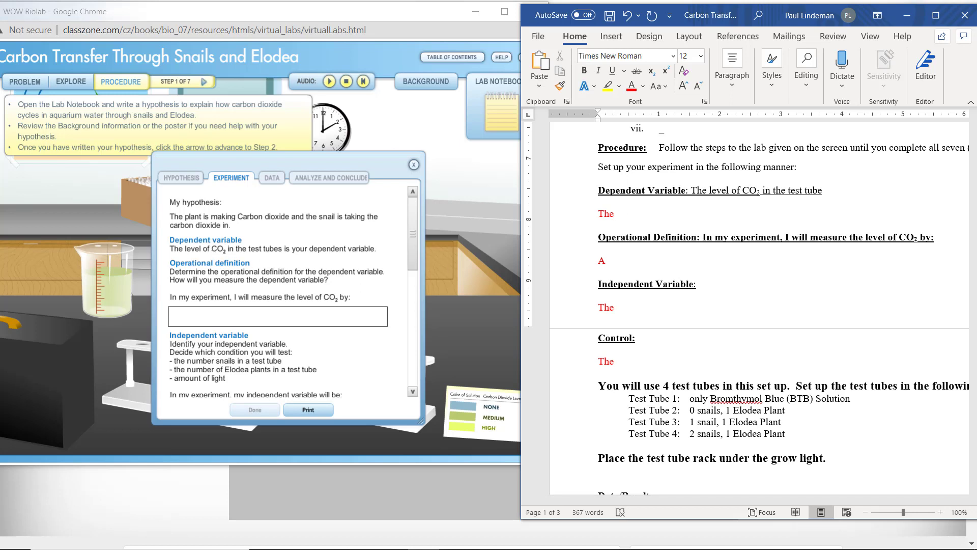
text(Level of Cabon dioxde)
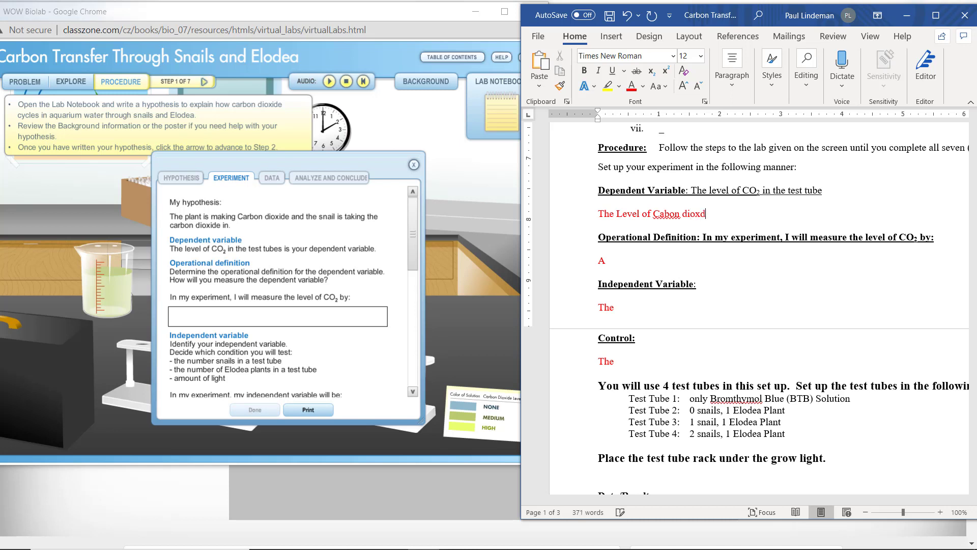
key(BackSpace)
key(BackSpace)
text(de in the test tubes)
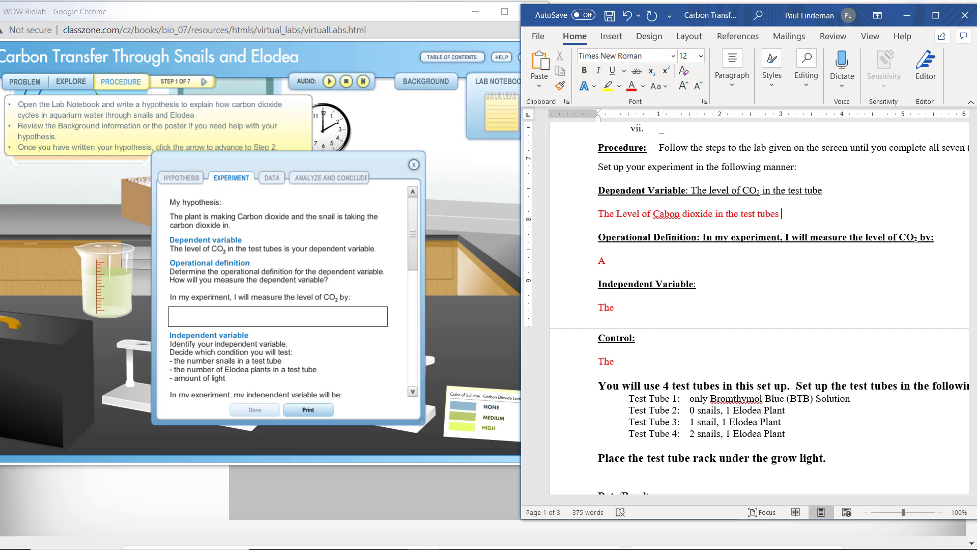
click(662, 214)
text(r)
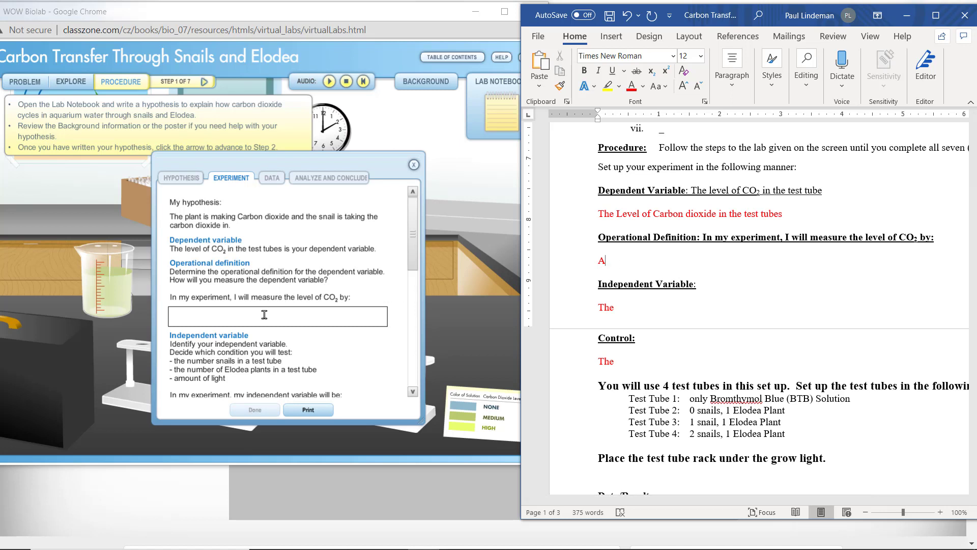
- In the lab notebook, enter 'A color change in the BTB' as the CO2 measurement answer
click(338, 316)
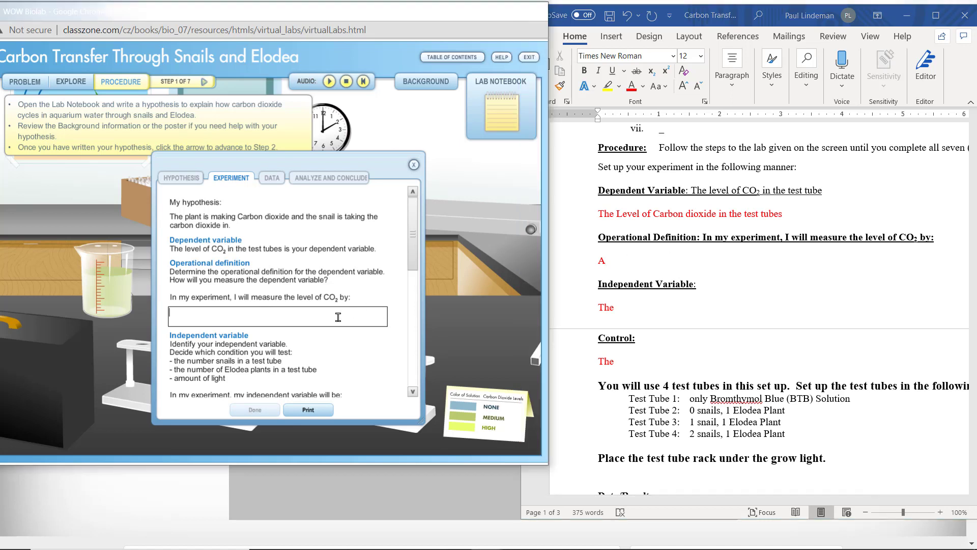
text(A color change in the BTB)
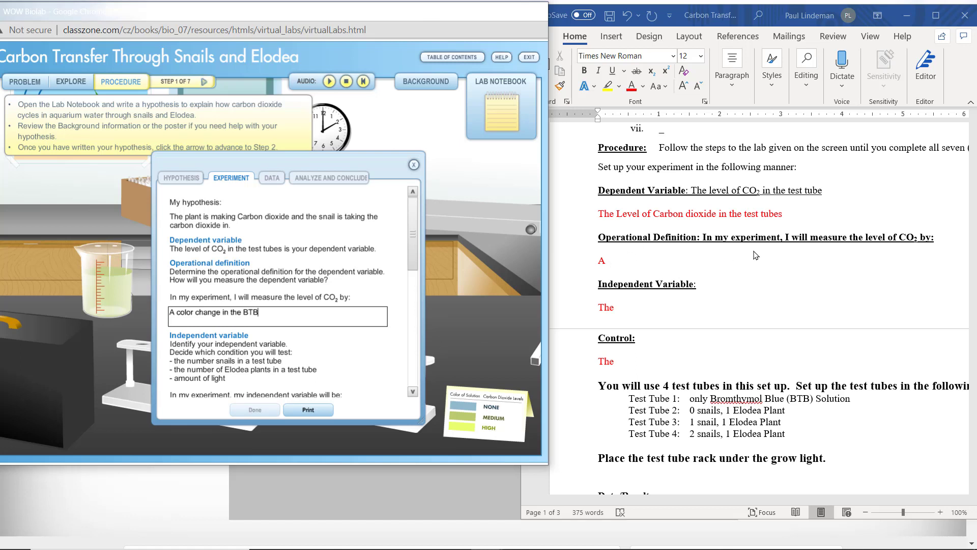
click(621, 265)
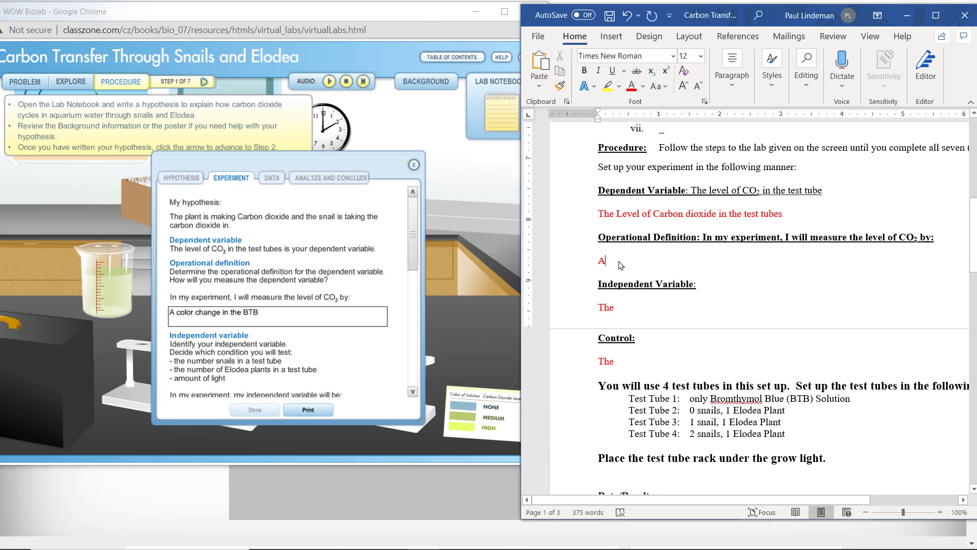
text(;h;jlh;lhj'jk)
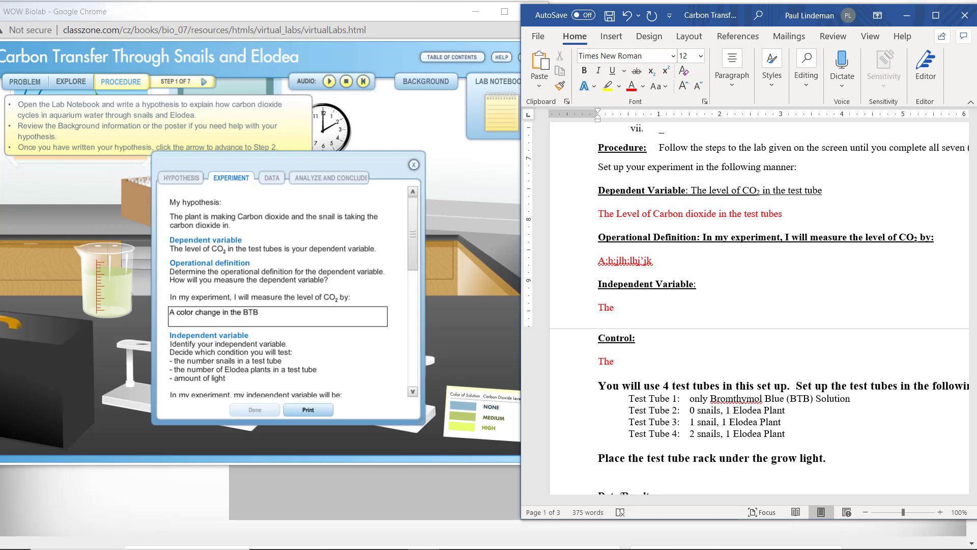
- In the Word worksheet, answer 'The number of snails' under Independent Variable
text(number of snails)
click(624, 360)
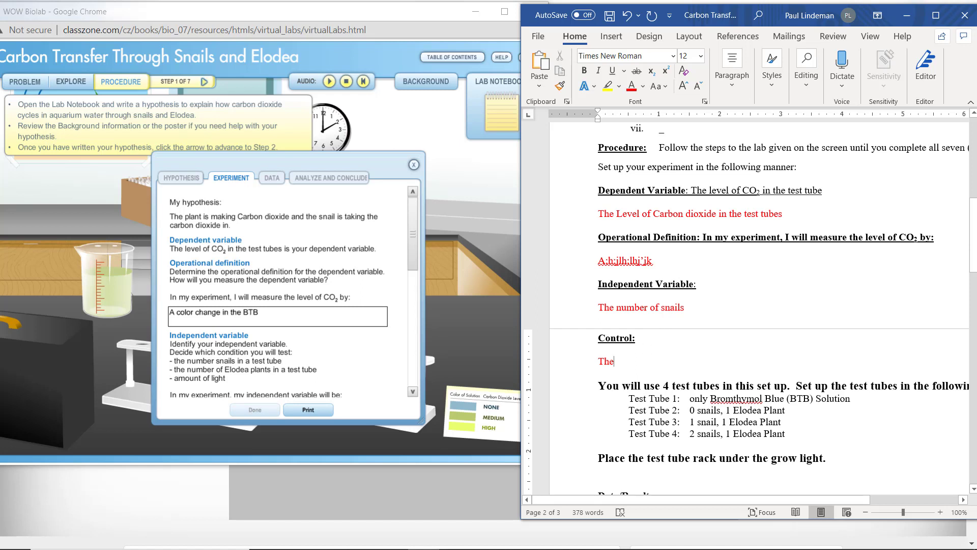
- Enter 'The number of snails' as the independent variable in the Lab Notebook
scroll(297, 289, down, 3)
click(297, 289)
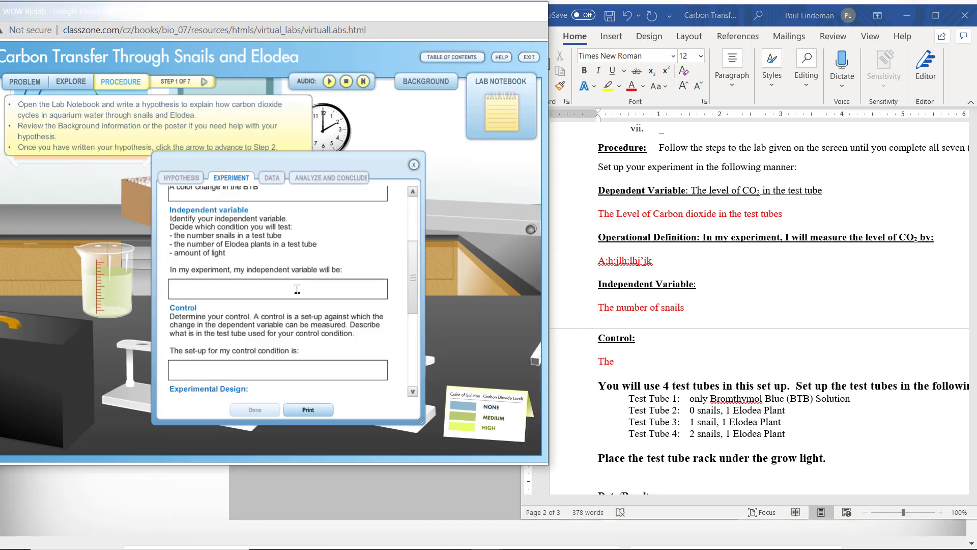
text(The number)
text( of sn)
text(ails)
- Describe the control as 'A test tube with no snails or elodea. Only BTB in the test tube'
text(A tet)
key(BackSpace)
text(st tube with no snails or elodea)
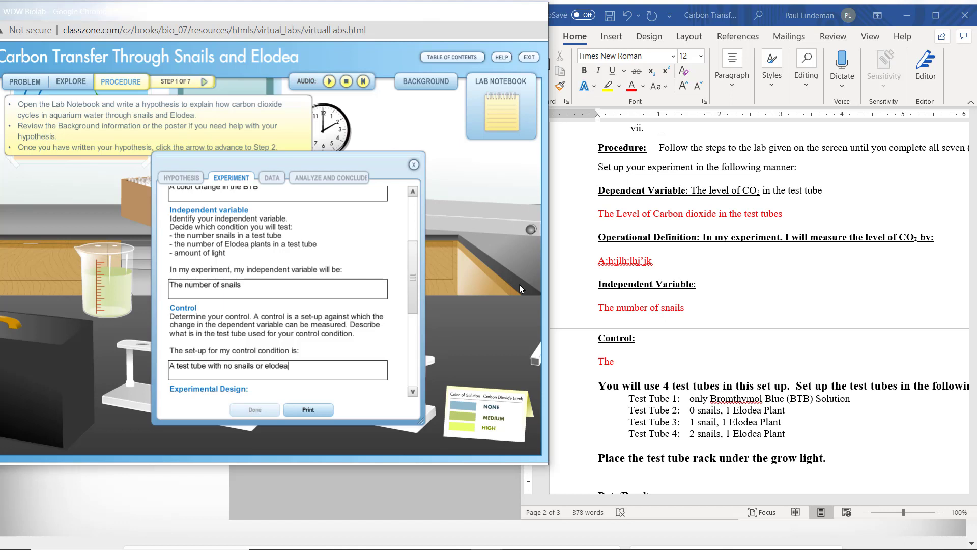
text(. Only BTB in the test tube.)
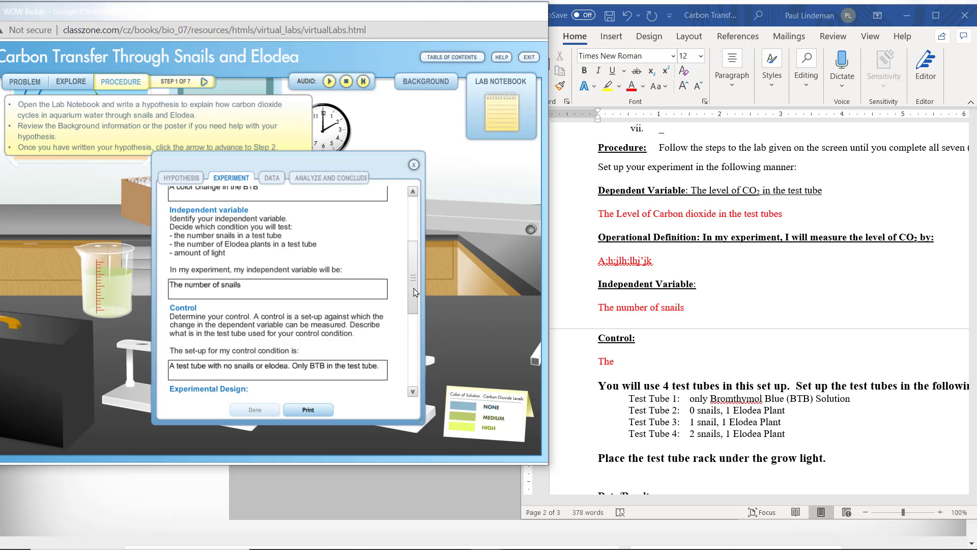
drag(414, 294, 415, 352)
- Set the number of test tubes to use to 4
scroll(348, 312, up, 3)
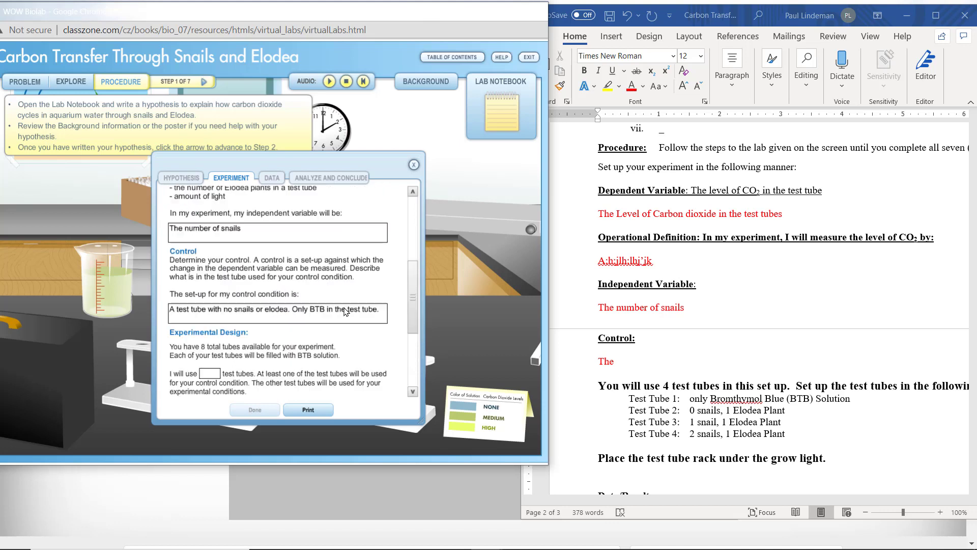
click(210, 371)
text(4)
drag(413, 314, 413, 366)
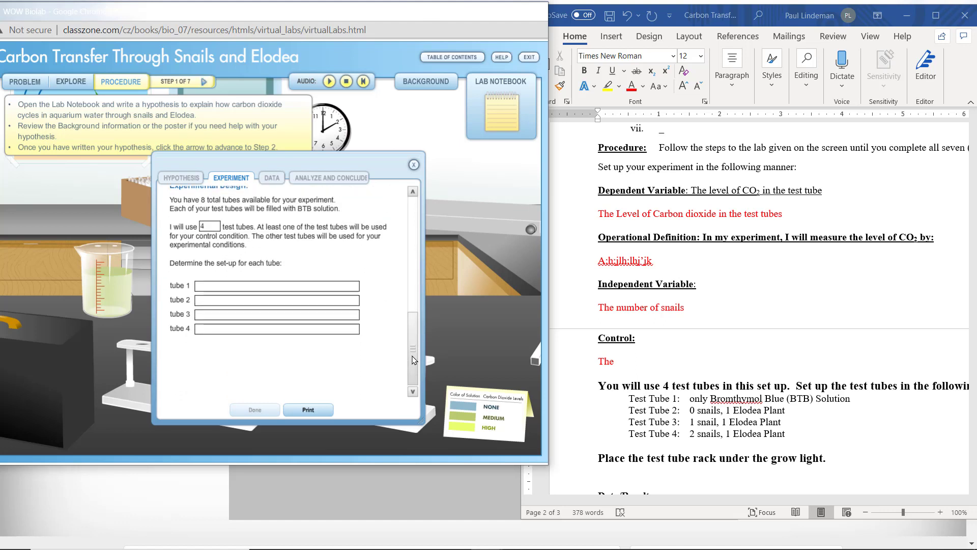
- Enter the tube 1–4 set-ups: only BTB; 0 snails, 1 elodea; 1 snail, 1 Elodea; 2 snails, 1 Elodea
click(284, 283)
text(only BTB)
click(280, 297)
text(0 snails, )
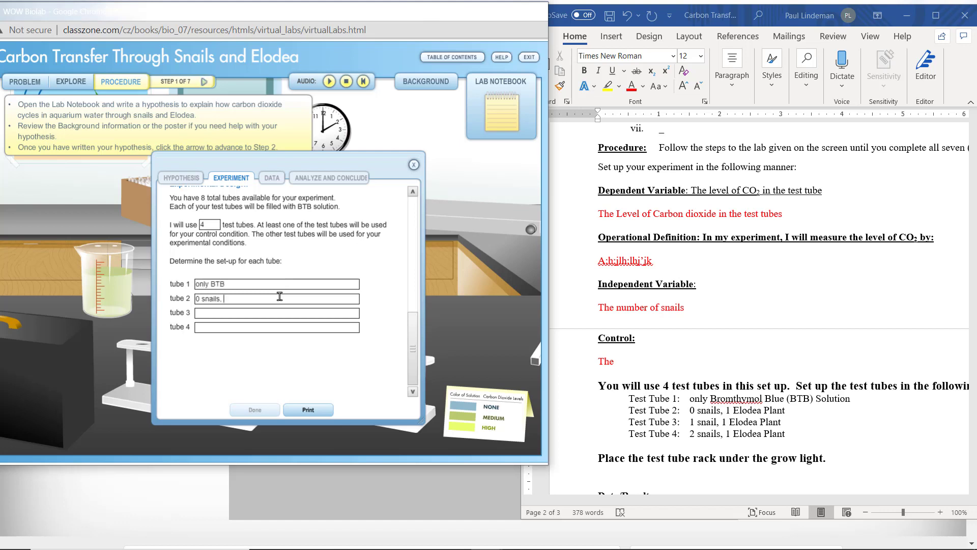
text(1 elodea)
click(280, 310)
text(1 snail, 1 Elodea)
click(274, 328)
text(2 snails, 1 Elodea)
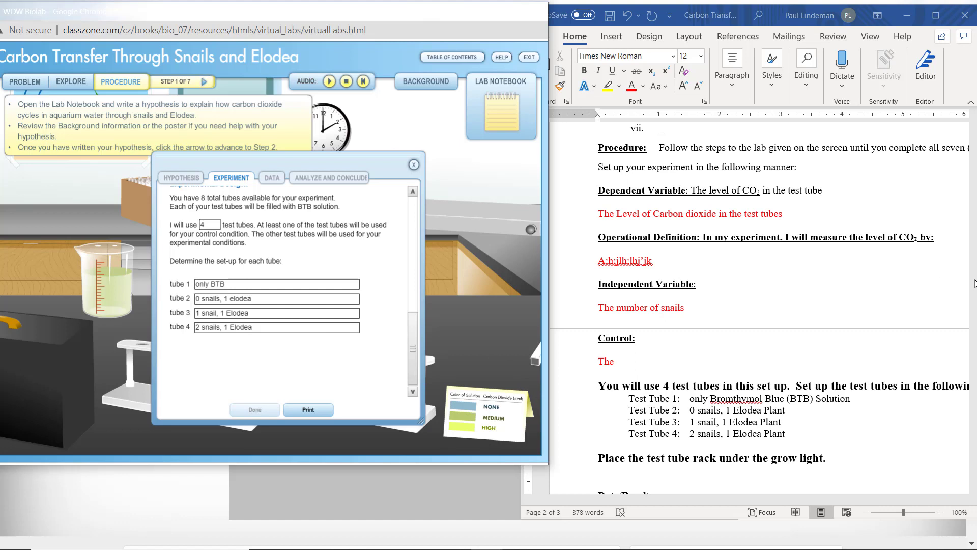
- In Word's Data/Results table, enter 'Only BT' as the tube 1 contents
click(976, 328)
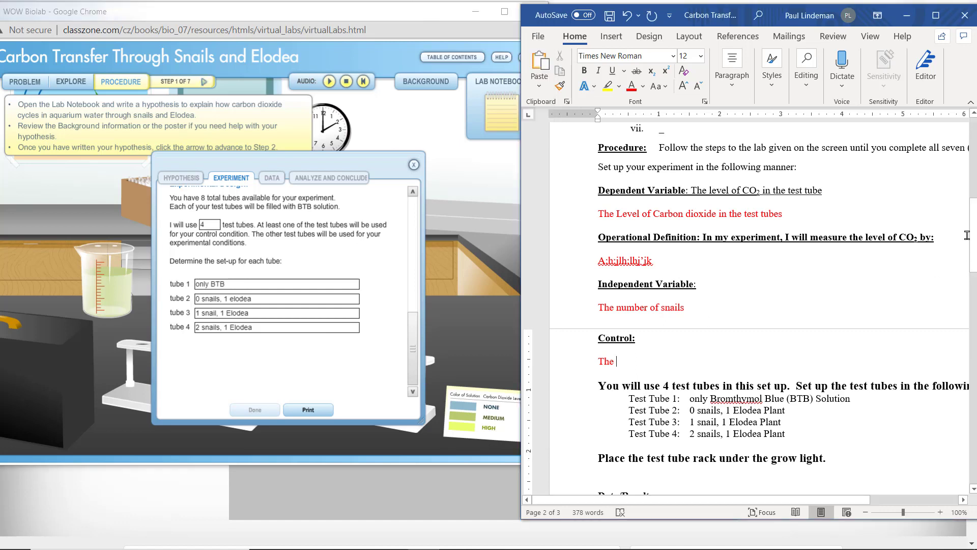
scroll(730, 224, down, 6)
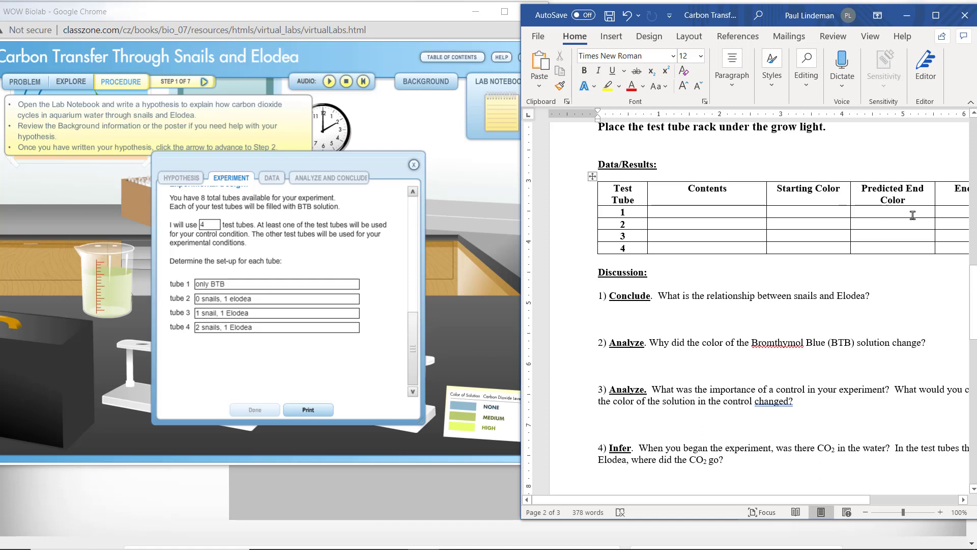
click(704, 210)
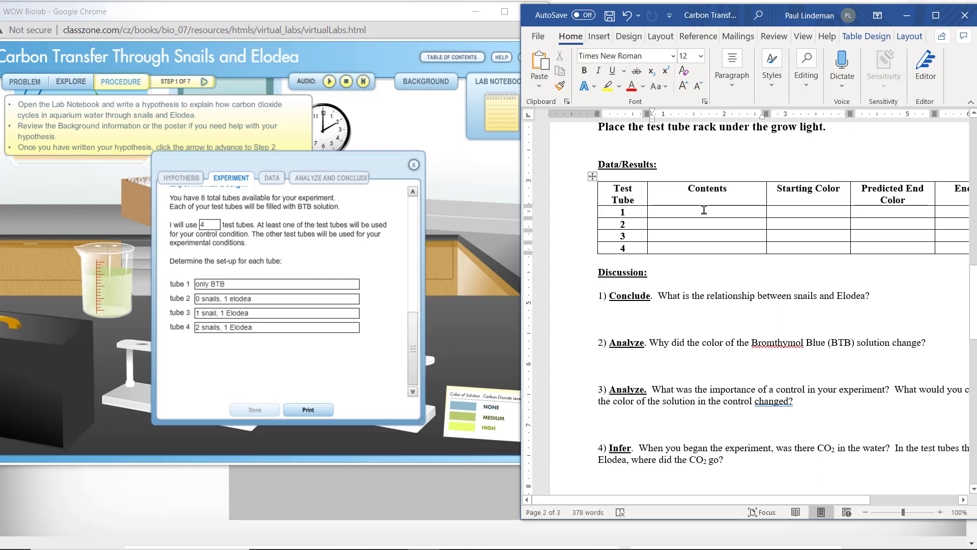
text(On)
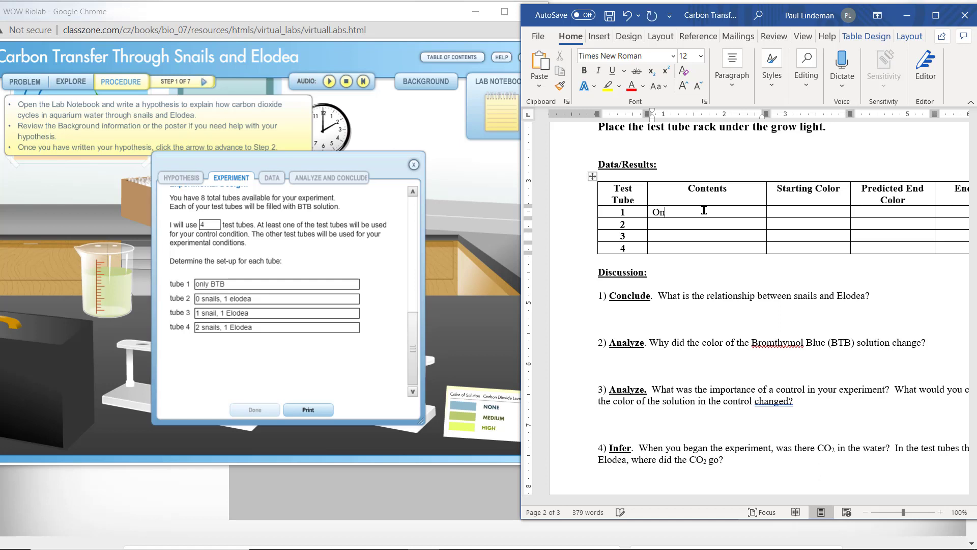
text(ly BTB)
- Fill tubes 2–4 contents (0 snails, 1 elodea; 1 snail, 1 elodea; 2 snails, 1 elodea) and advance the lab to step 3
click(699, 223)
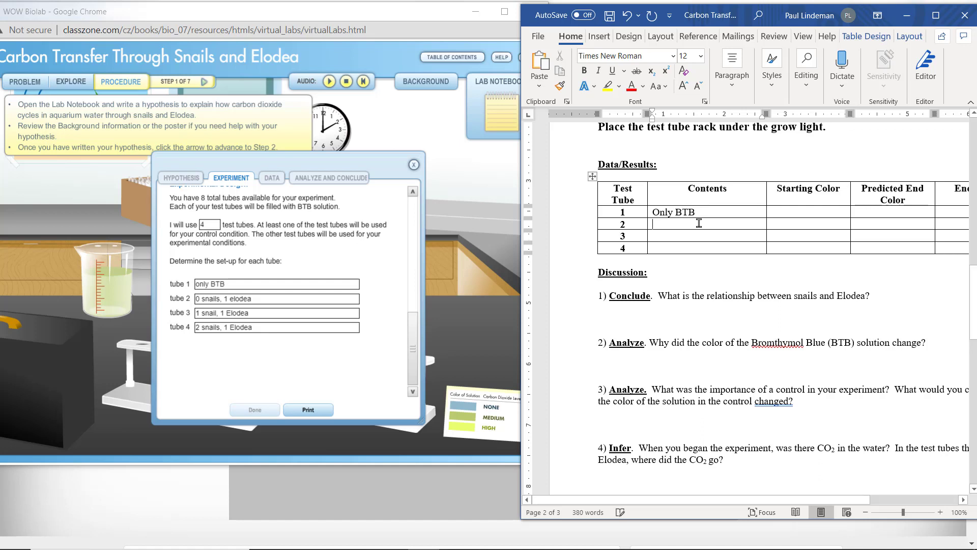
text(0 snails, 1 elodea1 snail, 1 elodea)
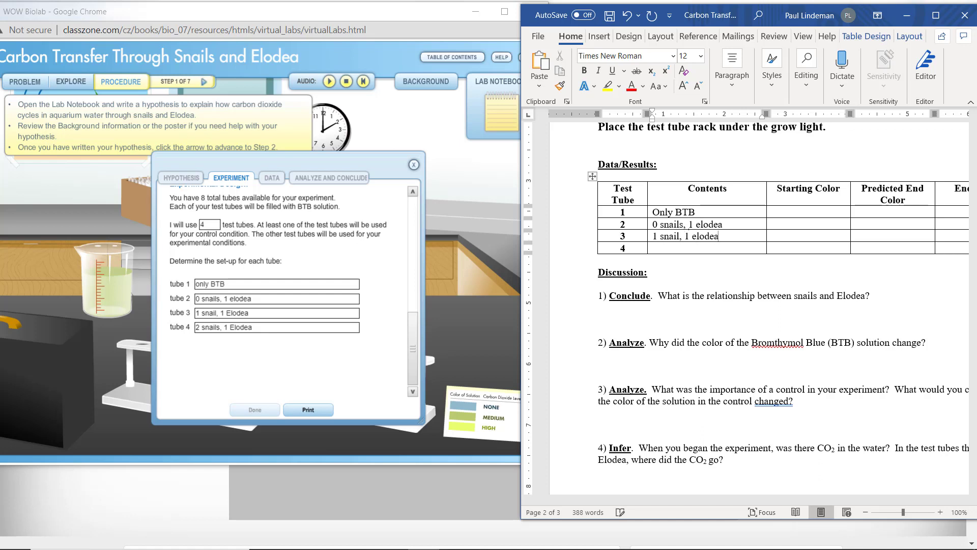
click(681, 247)
text(2 snails, 1 elodea)
click(204, 81)
click(203, 82)
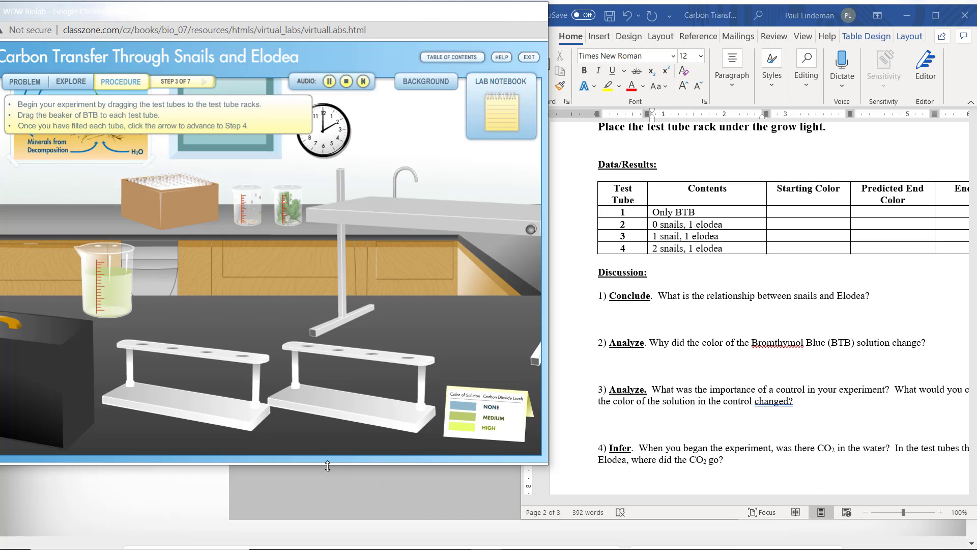
- Drag test tubes 1–4 from the box into the left rack and pour BTB solution into each
drag(341, 466, 341, 549)
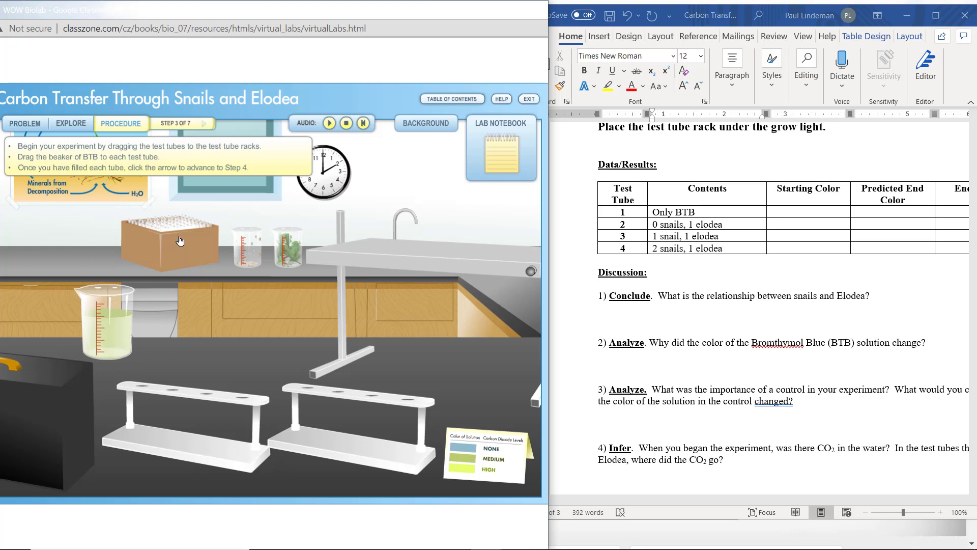
drag(172, 224, 130, 334)
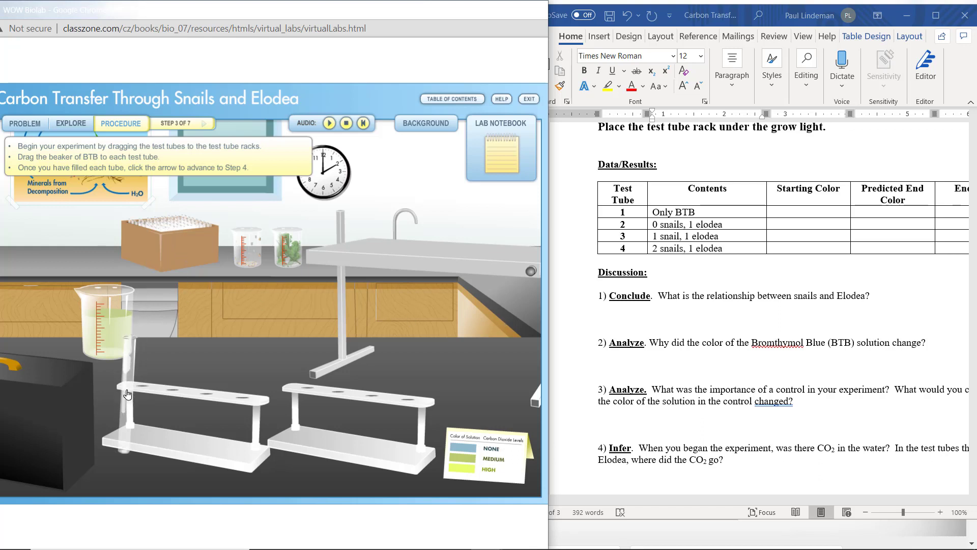
drag(168, 224, 175, 356)
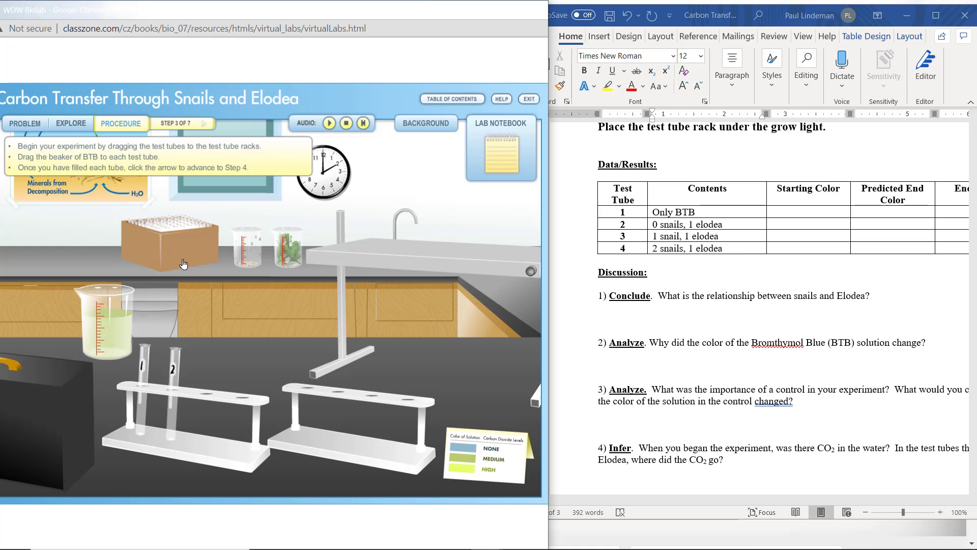
drag(175, 230, 205, 347)
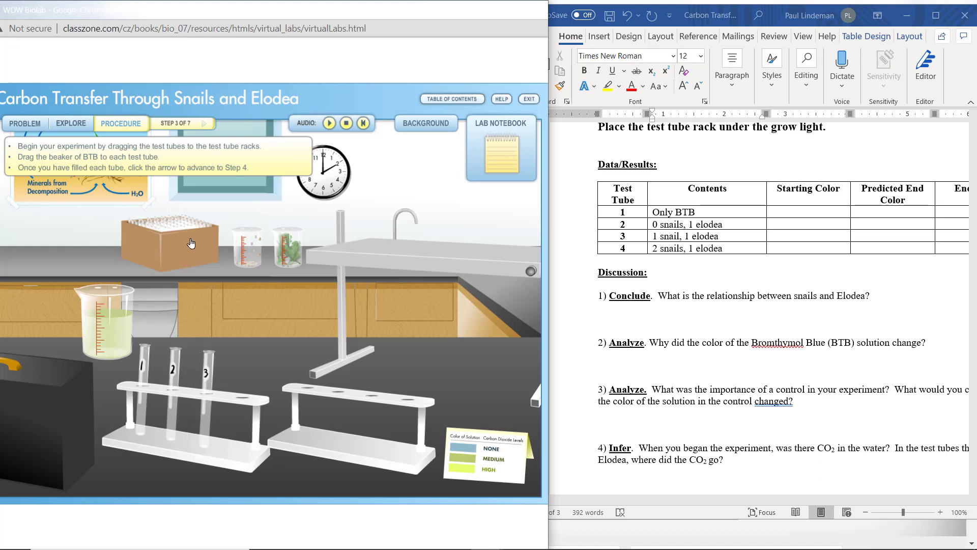
drag(182, 231, 249, 379)
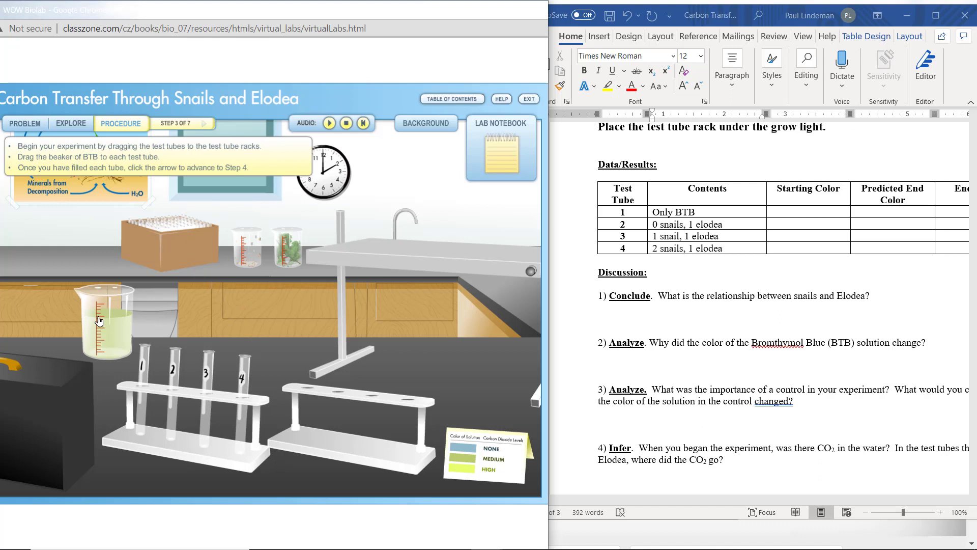
mouse_move(99, 322)
mouse_down()
mouse_move(148, 346)
mouse_move(296, 364)
mouse_up()
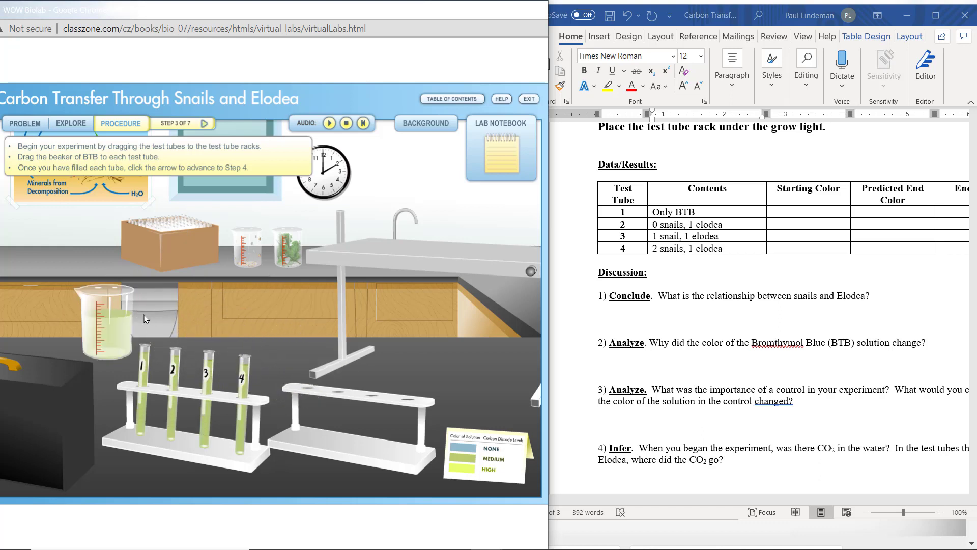